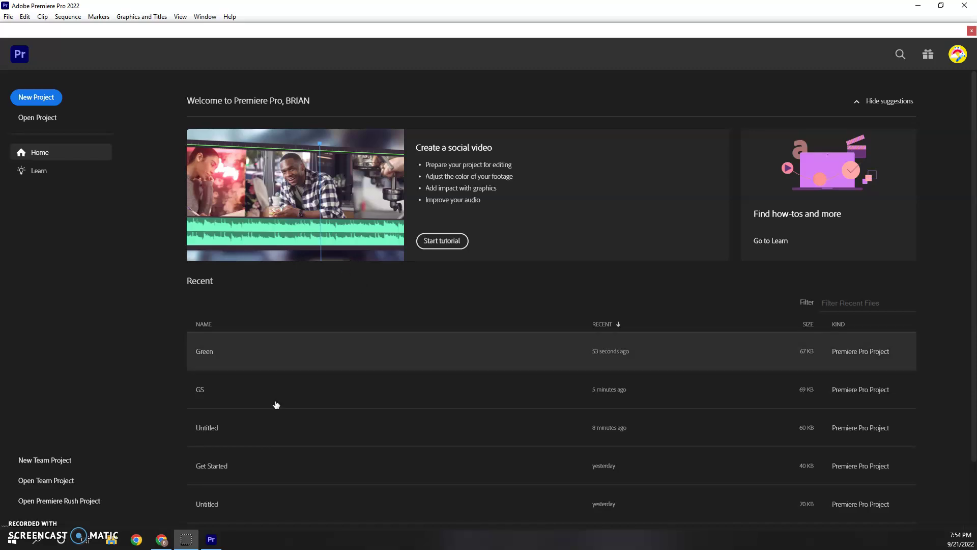
Step: Switch to Chrome to preview the green screen source video in Google Drive
left_click(161, 539)
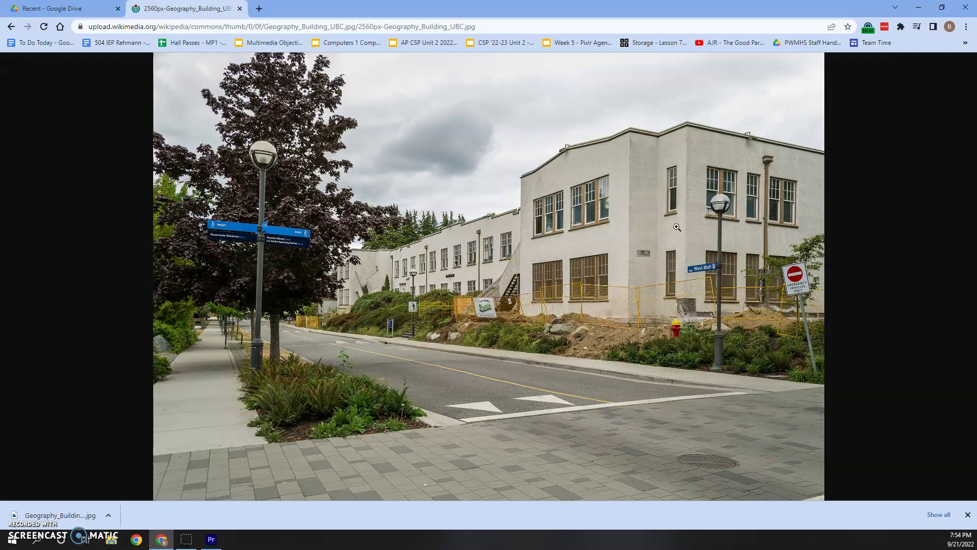
Step: Recheck the green screen video preview in Drive, then return to Premiere Pro
left_click(89, 8)
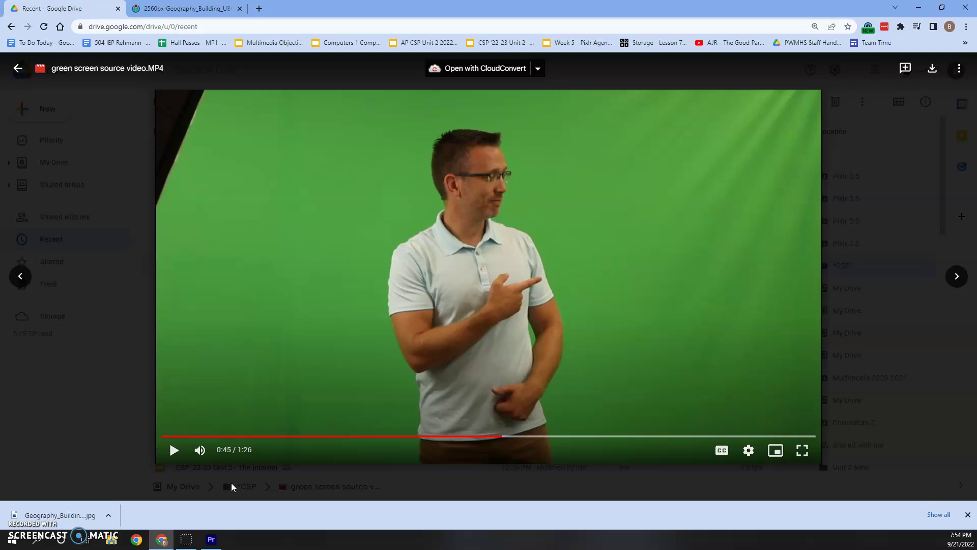
left_click(215, 544)
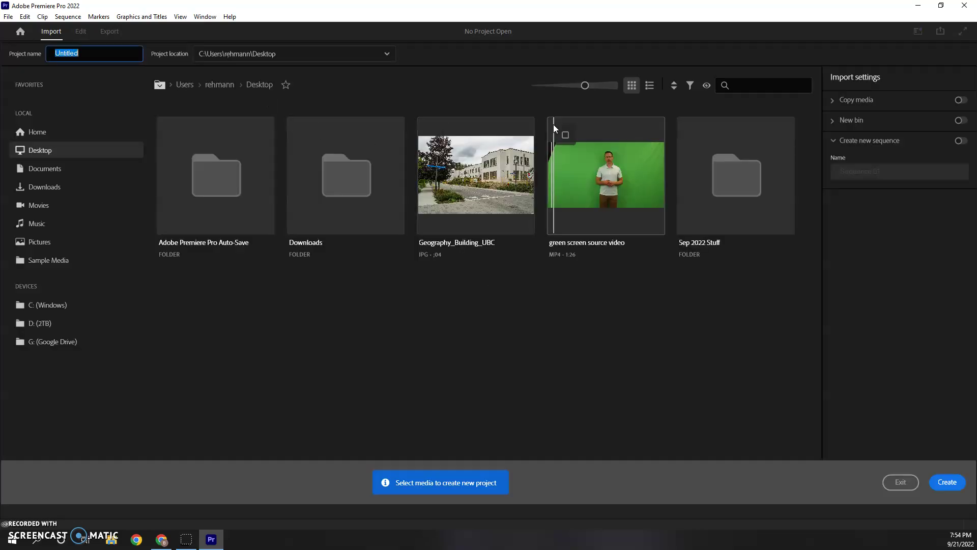
Step: Create a project named GreenScreen importing the street photo and green screen video, with no automatic sequence
left_click(565, 134)
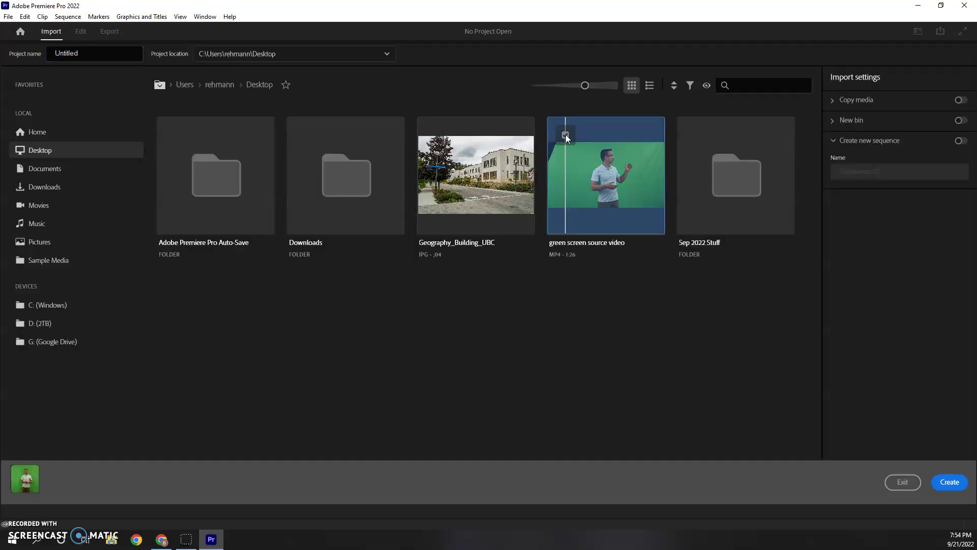
left_click(436, 135)
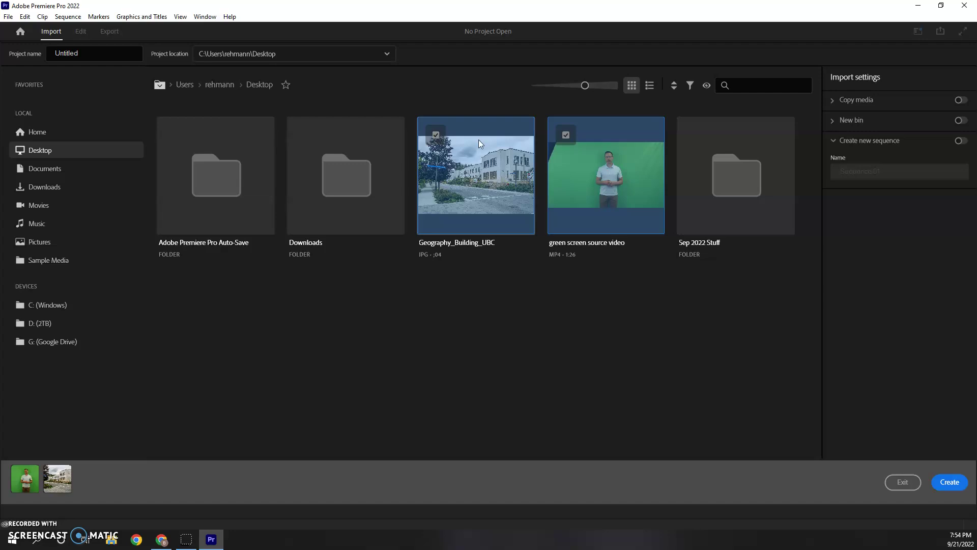
left_click(961, 142)
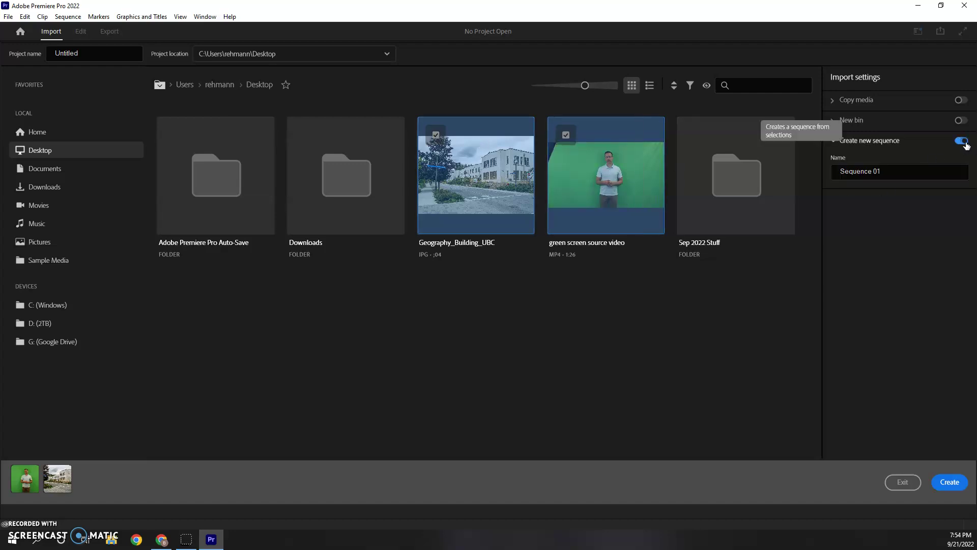
left_click(963, 144)
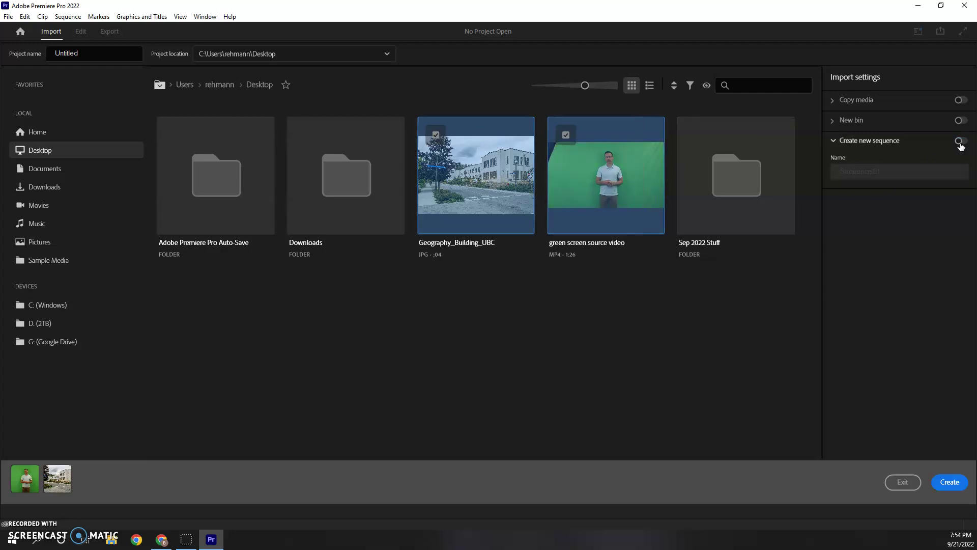
double_click(95, 52)
type("GreenSc")
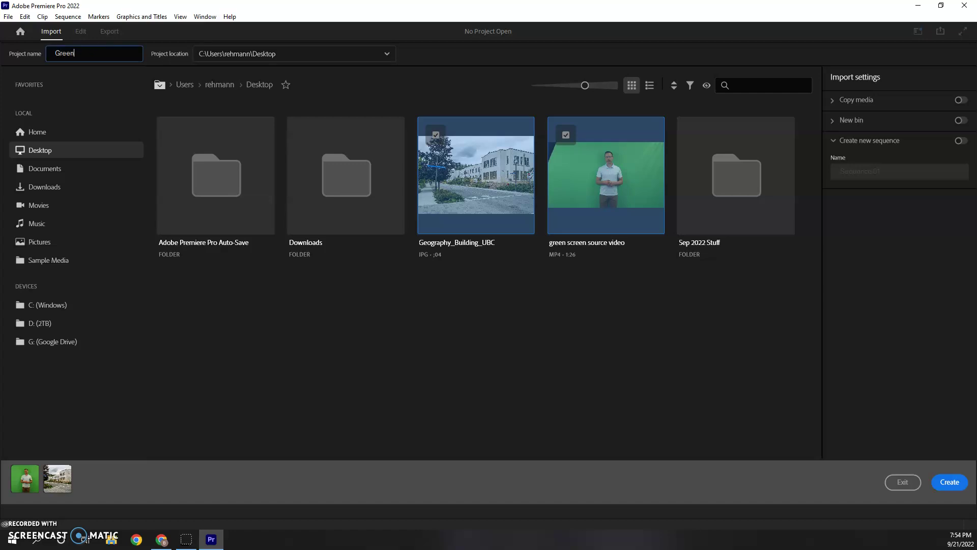
type("reen")
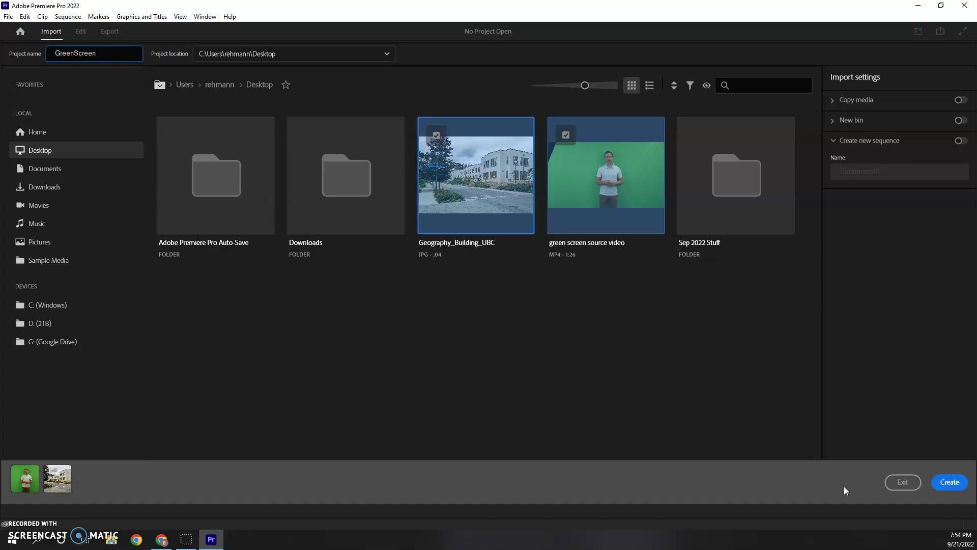
left_click(950, 481)
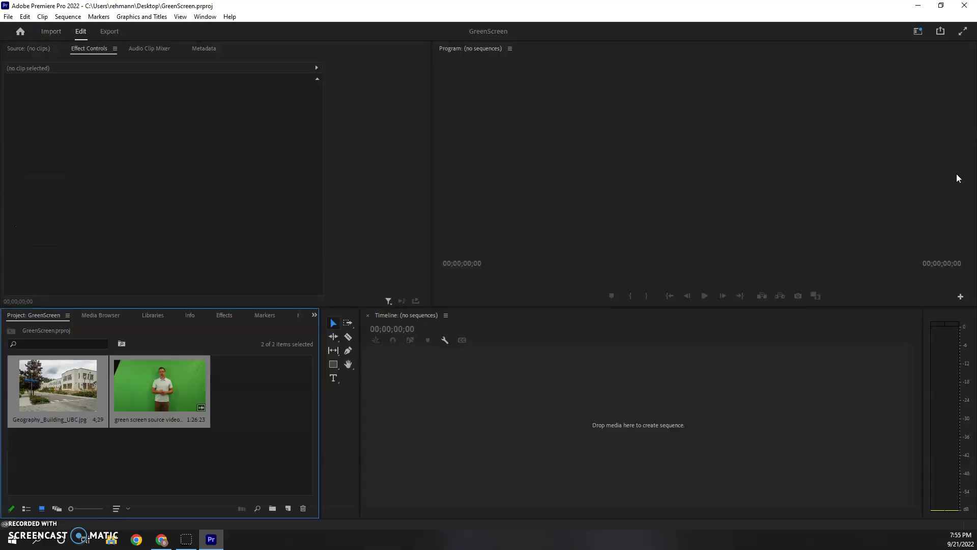
Step: Build a 'green screen source video' sequence from the clip and park the playhead at 00:00:22:23
left_click(160, 462)
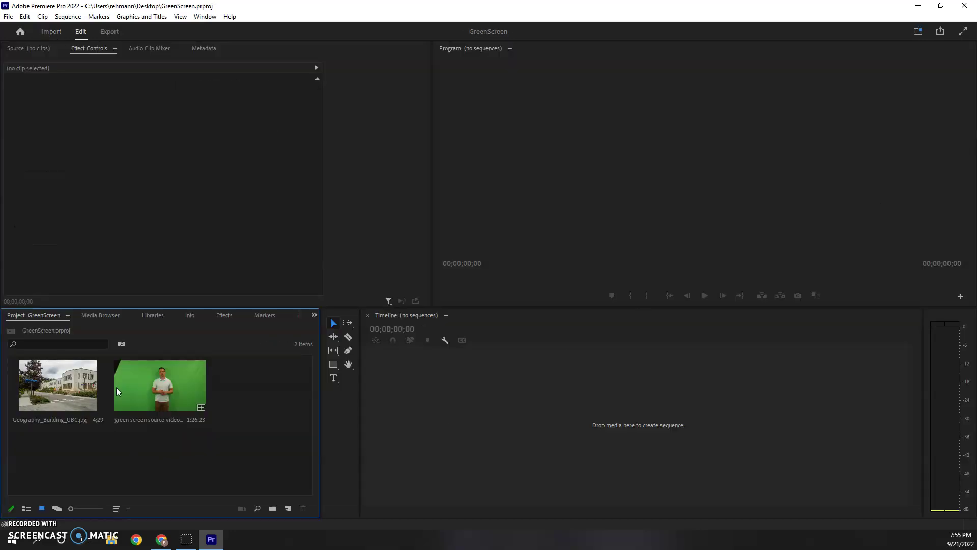
left_click(66, 395)
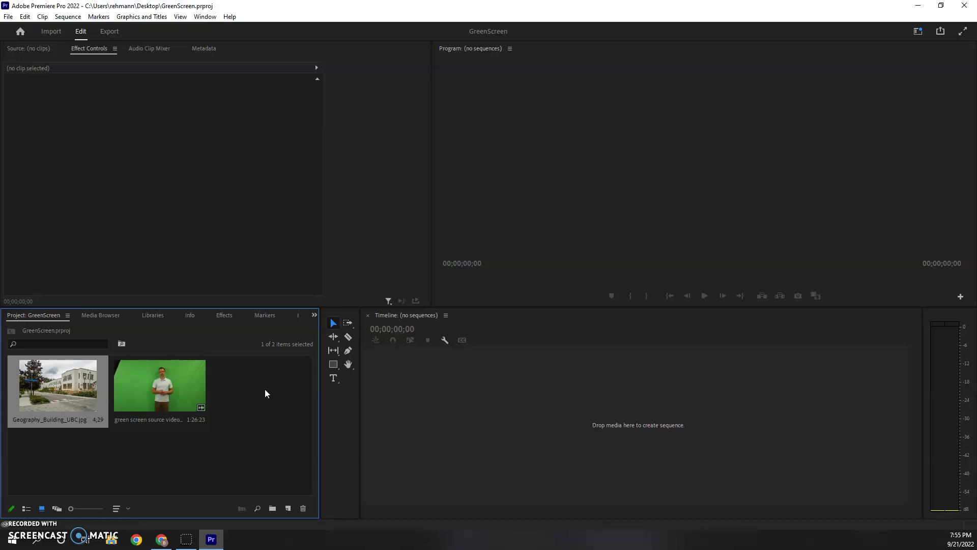
left_click_drag(164, 391, 515, 437)
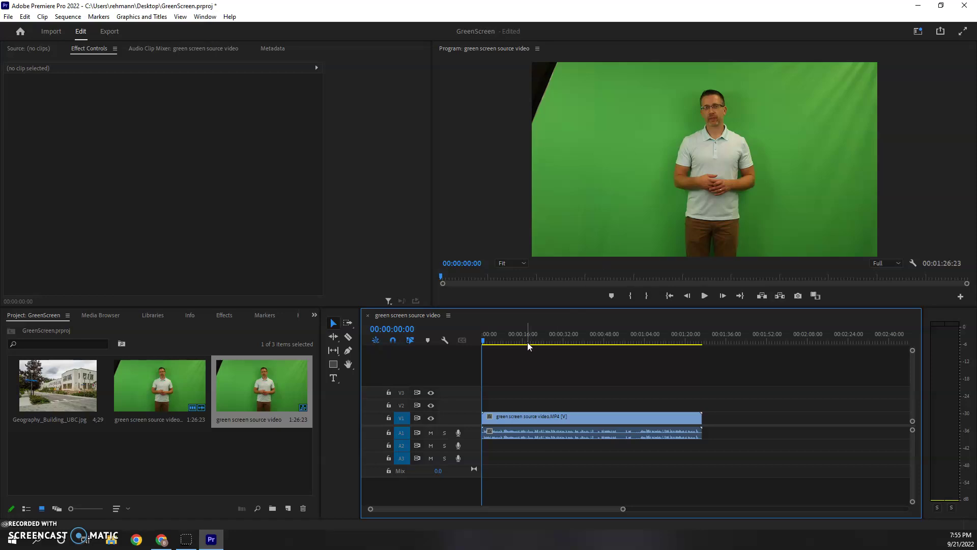
left_click(513, 340)
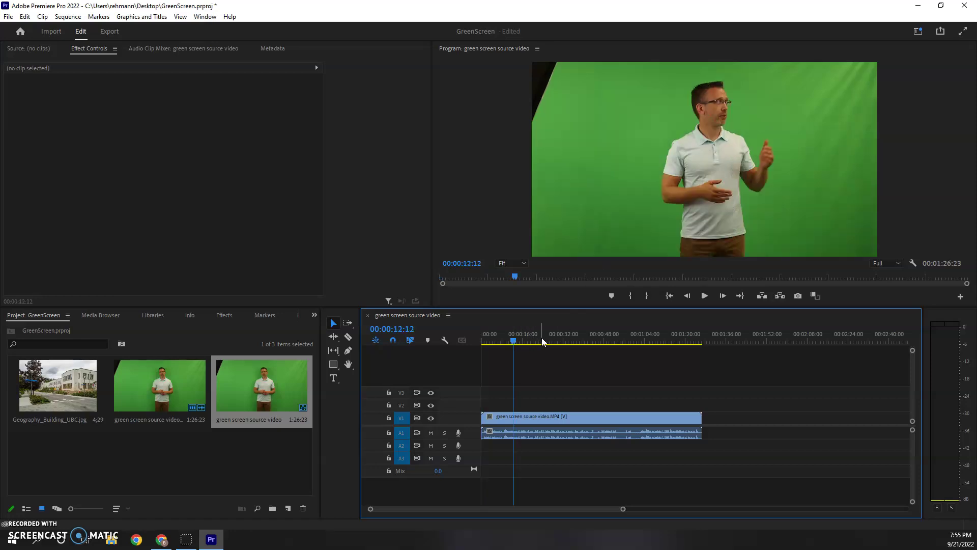
left_click(542, 341)
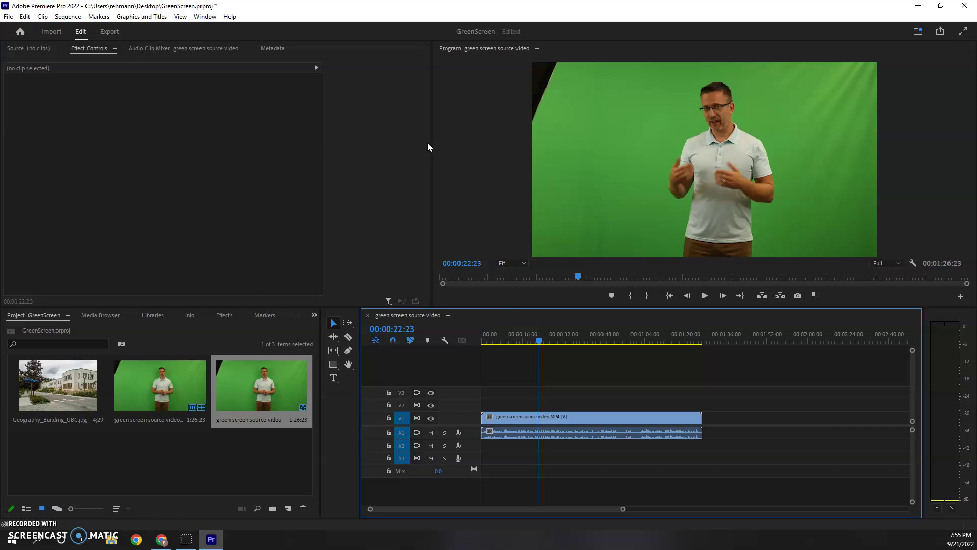
Step: Switch to the Effects workspace
left_click(205, 16)
mouse_move(209, 32)
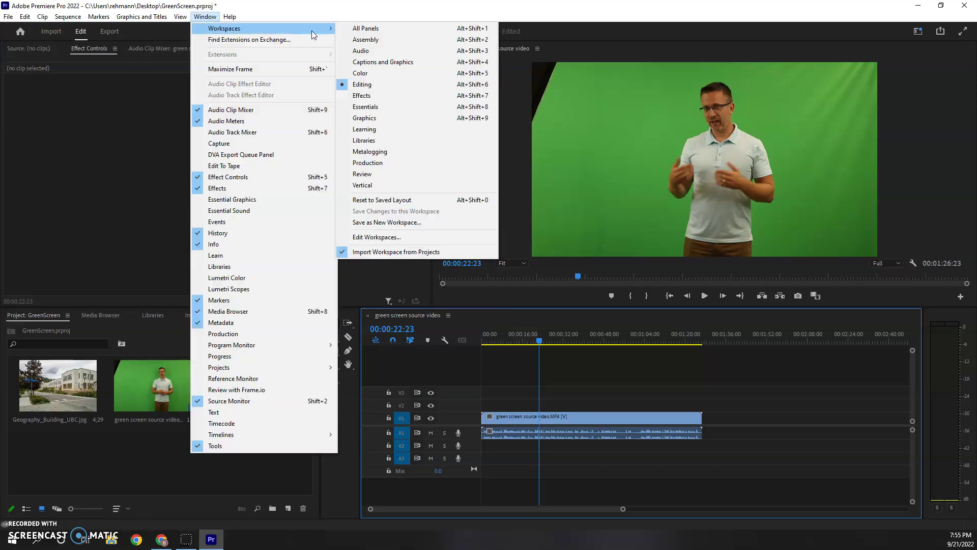
left_click(388, 102)
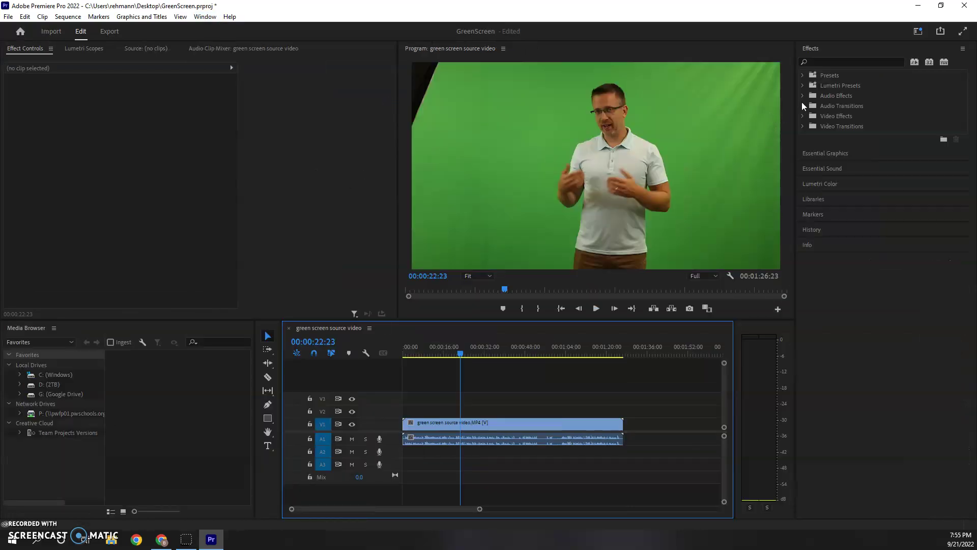
Step: Apply Ultra Key from Video Effects > Keying to the green screen clip on V1
left_click(844, 61)
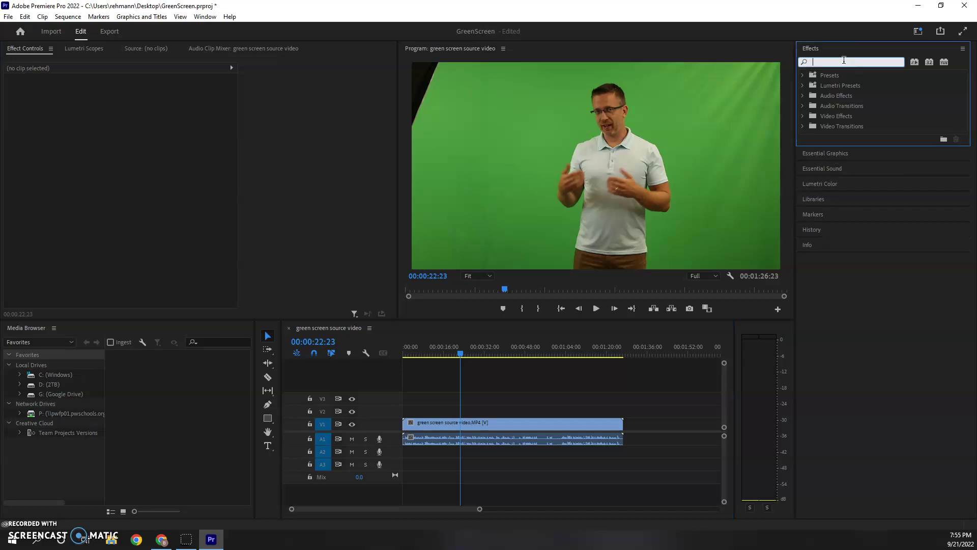
left_click(803, 117)
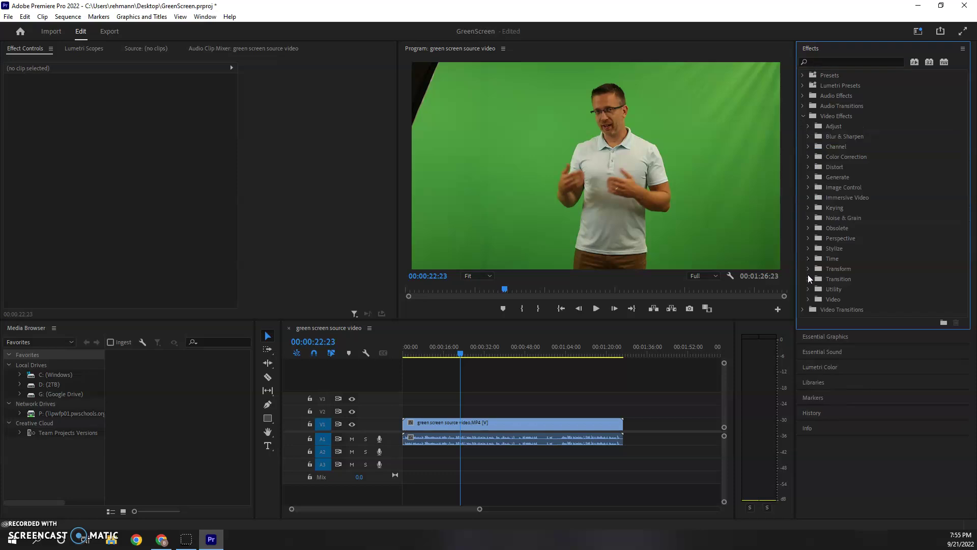
left_click(809, 207)
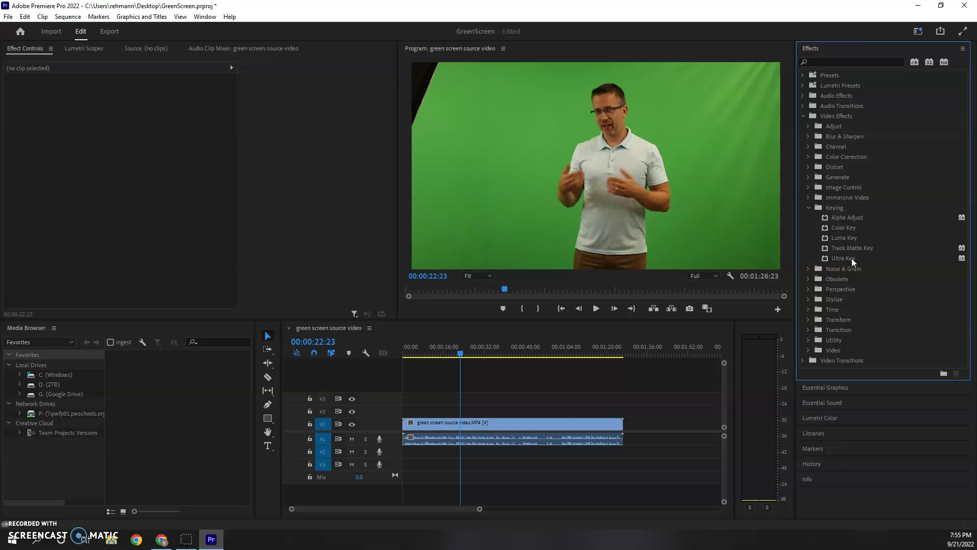
left_click_drag(851, 258, 484, 425)
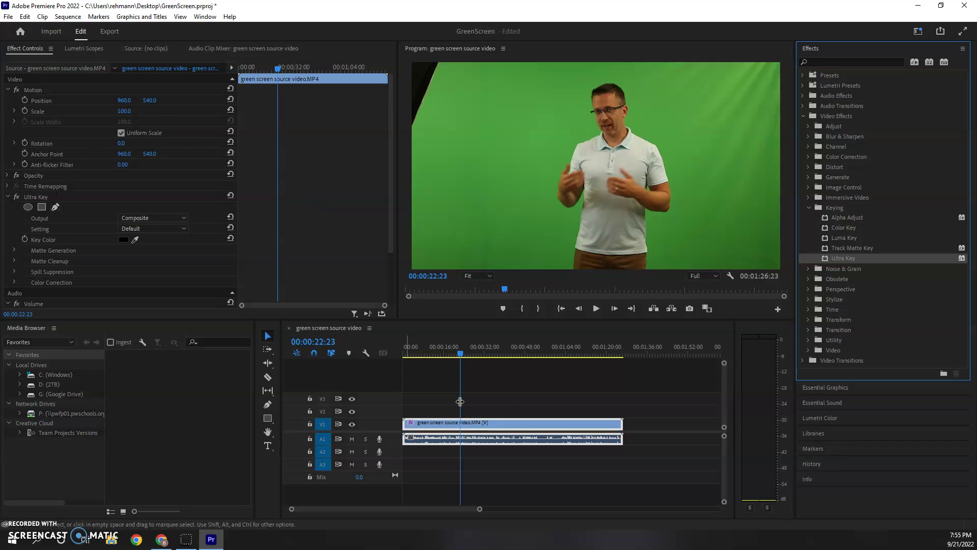
Step: Sample the green backdrop with the Ultra Key Key Color eyedropper in the Program monitor
left_click(529, 423)
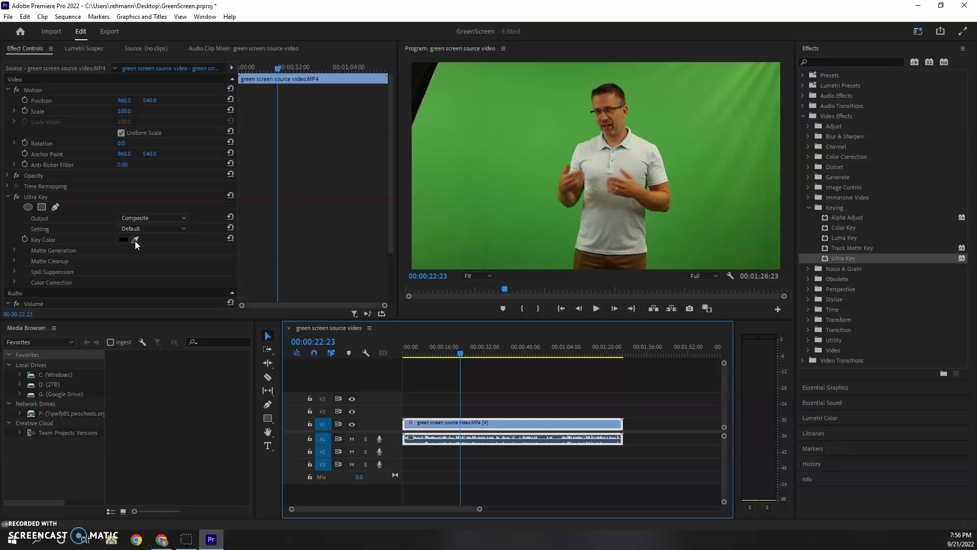
left_click_drag(136, 240, 504, 213)
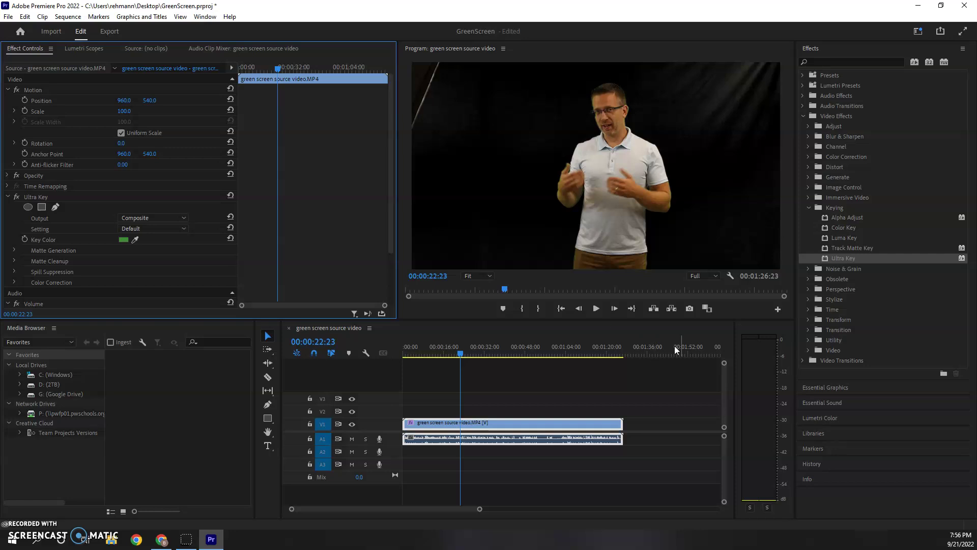
Step: Set Ultra Key to Aggressive and lower the Matte Generation Shadow value to 38
left_click(152, 228)
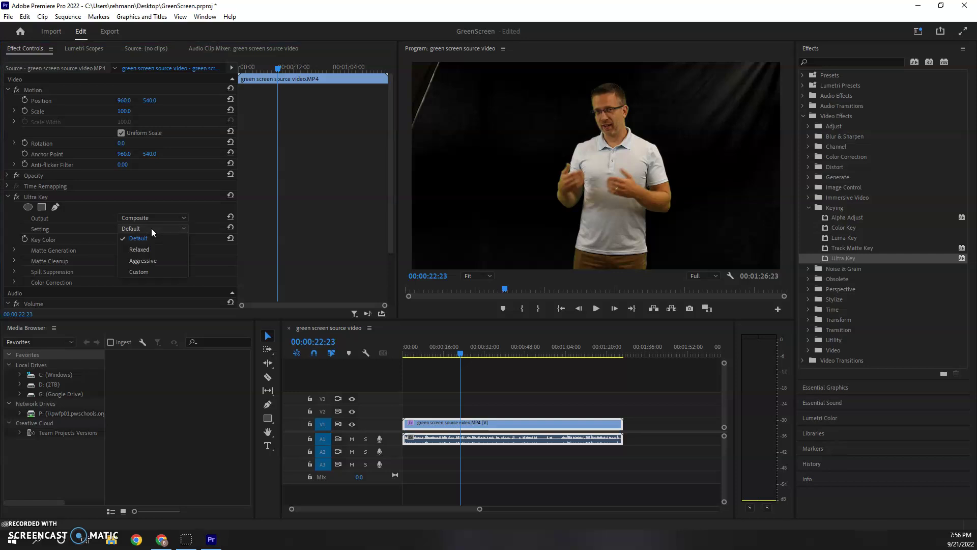
left_click(159, 263)
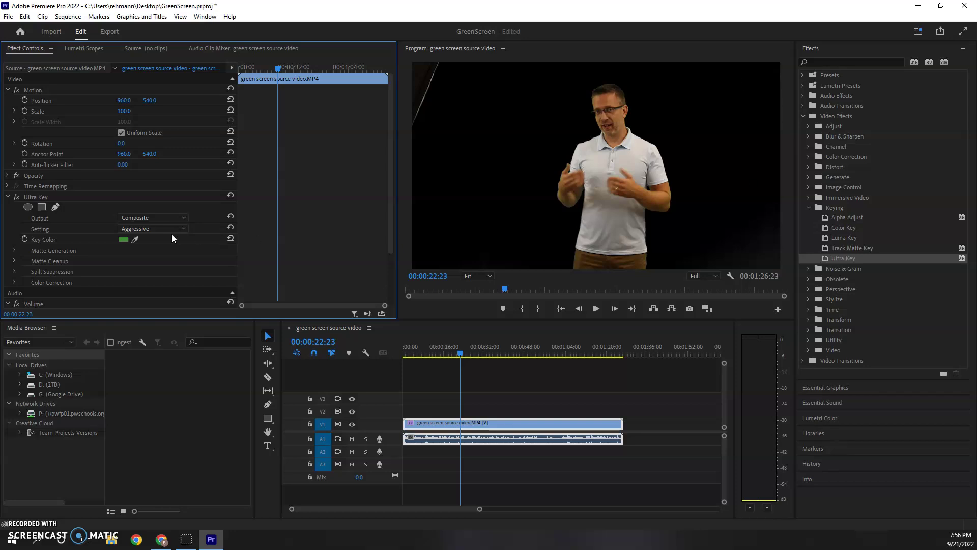
left_click(14, 260)
scroll(146, 261, "down", 2)
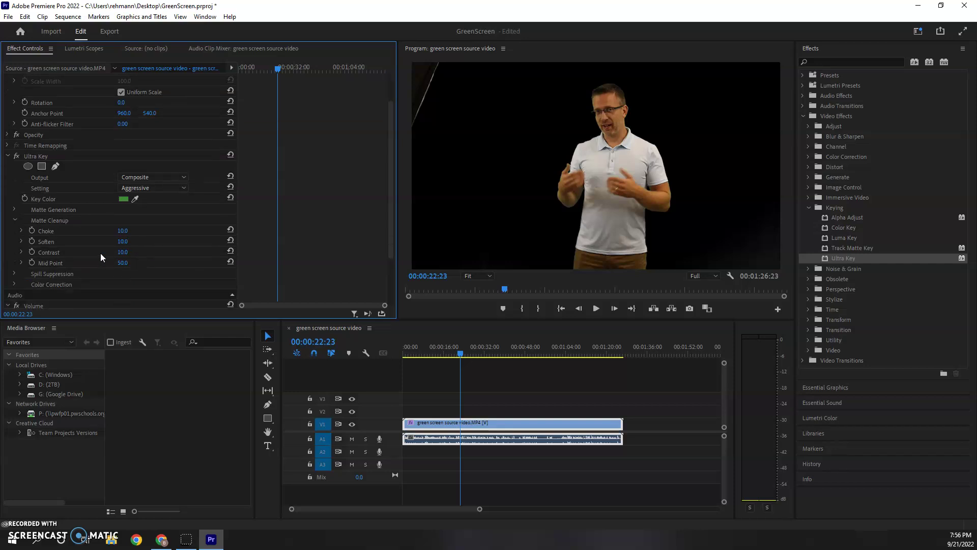
left_click(14, 210)
left_click_drag(123, 241, 142, 243)
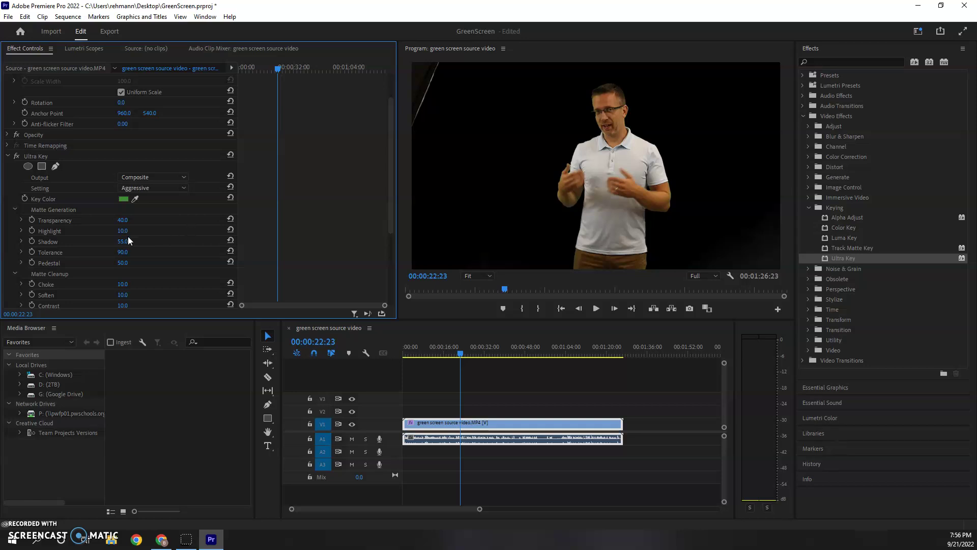
mouse_move(123, 242)
left_mouse_down()
mouse_move(153, 243)
mouse_move(130, 242)
left_mouse_up()
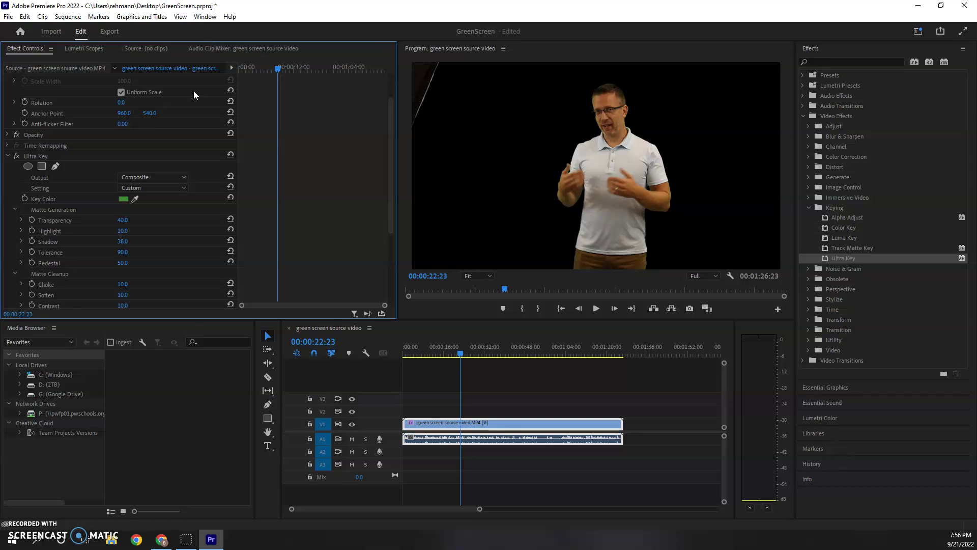
Step: Move the keyed clip from V1 up to V2 and enlarge V2 to show thumbnails
scroll(191, 255, "down", 5)
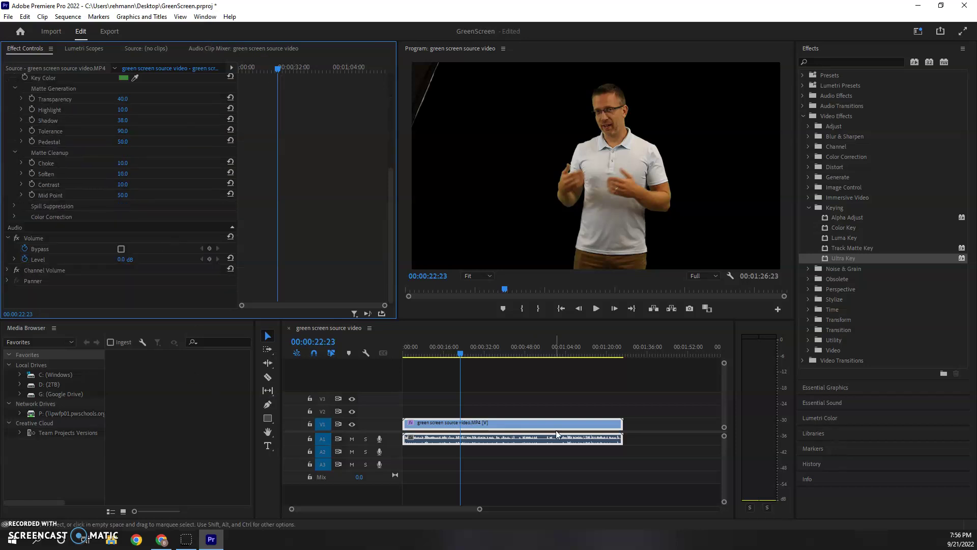
left_click(510, 420)
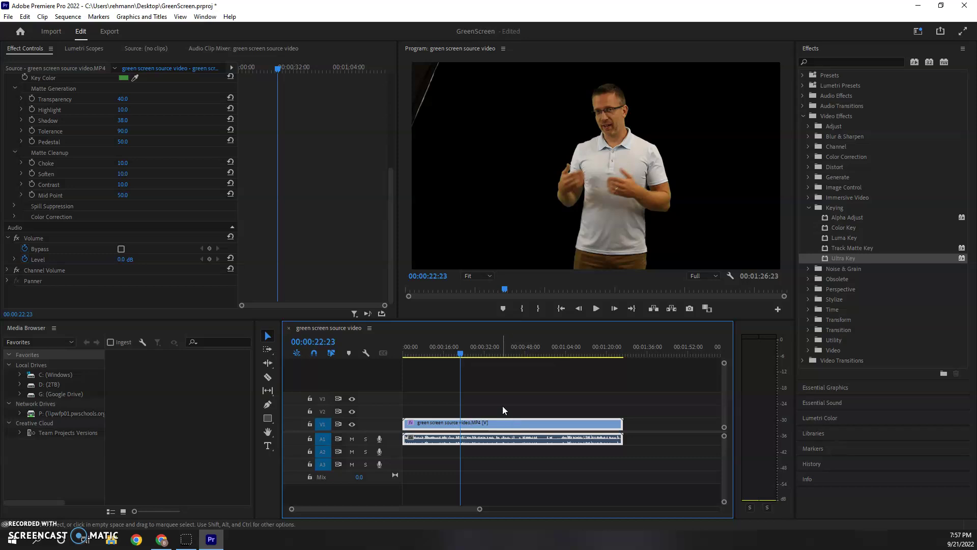
left_click_drag(504, 423, 505, 411)
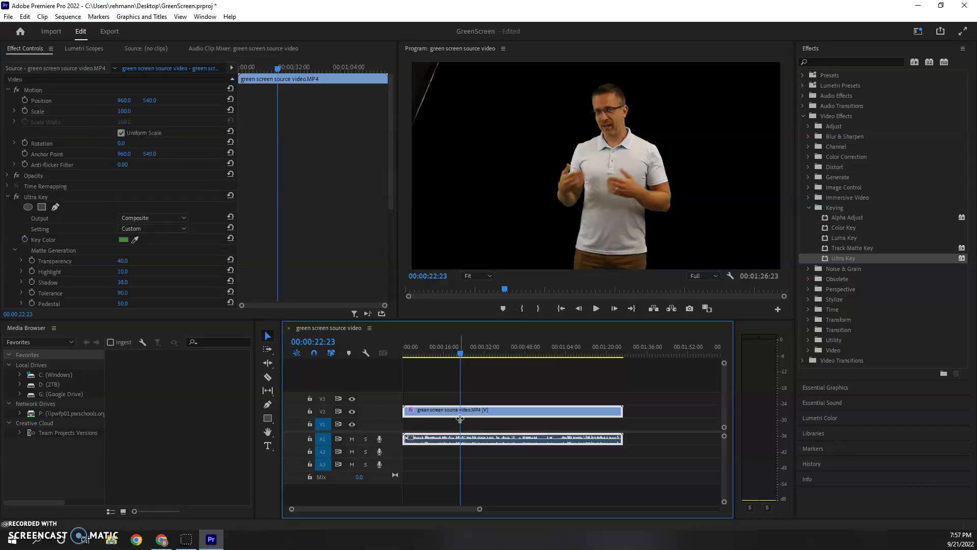
left_click_drag(368, 397, 370, 383)
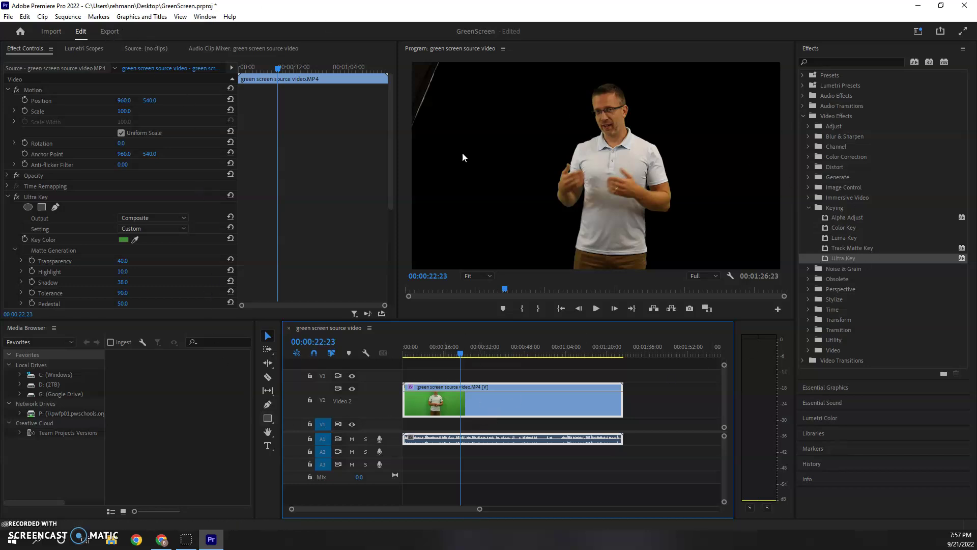
left_click(206, 16)
mouse_move(224, 30)
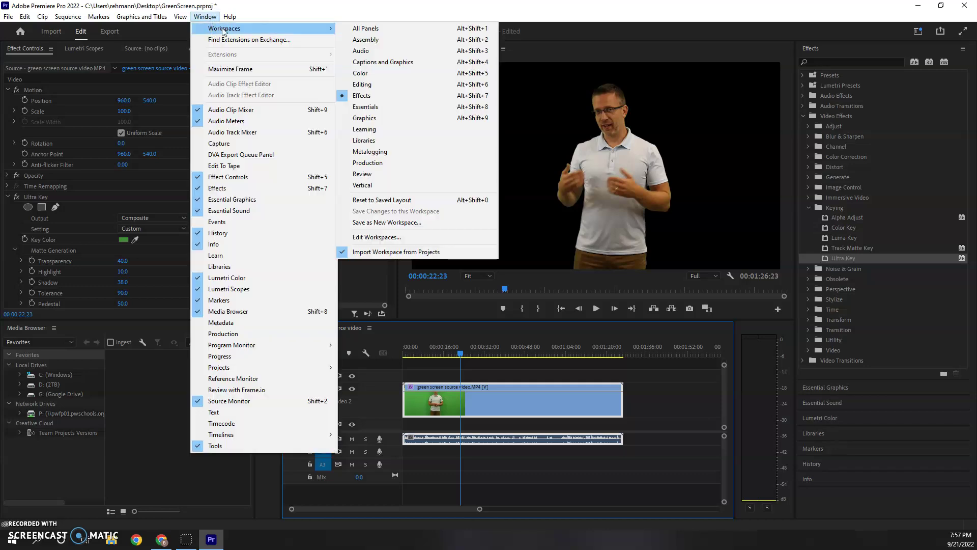
Step: In the Editing workspace, place Geography_Building_UBC.jpg on V1, extended back to the sequence start
left_click(374, 85)
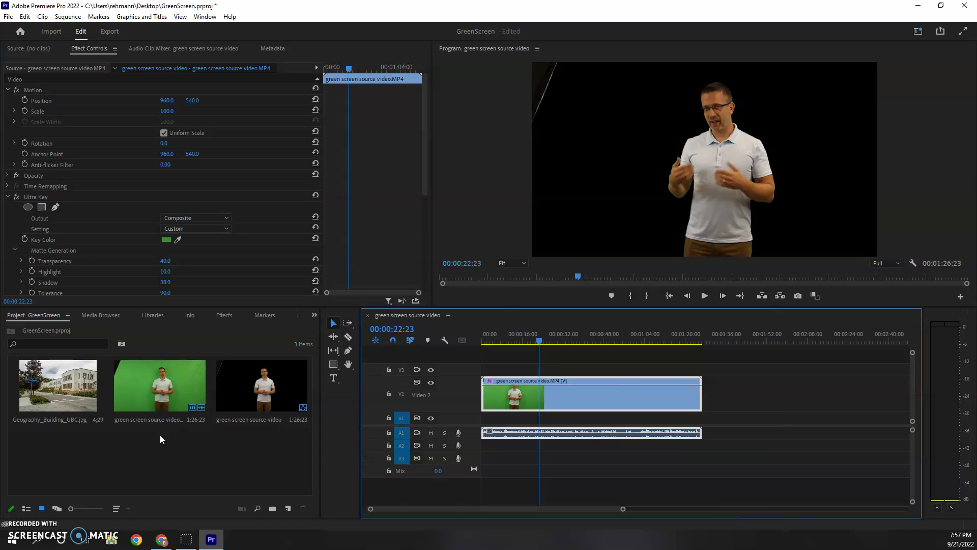
left_click_drag(57, 392, 701, 416)
left_click_drag(526, 416, 458, 420)
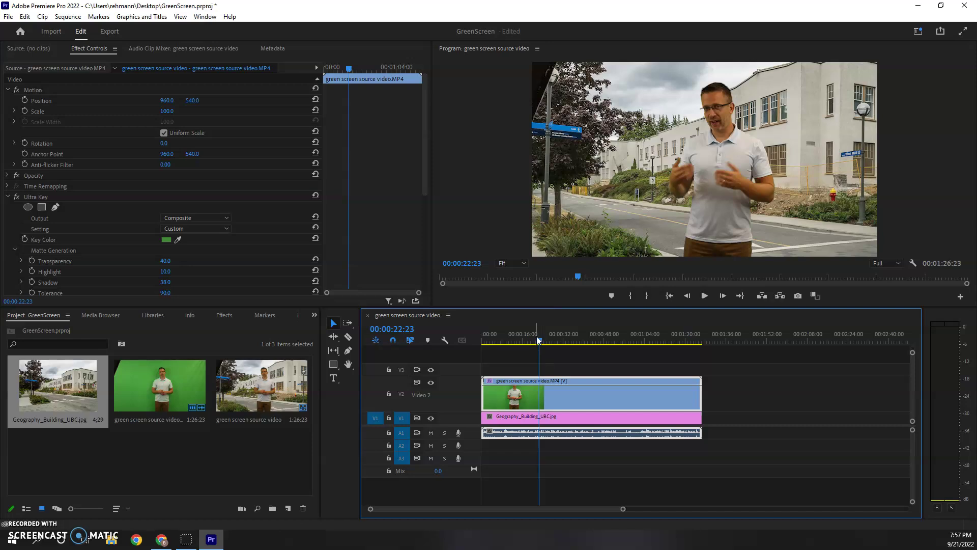
left_click(538, 339)
left_click(538, 340)
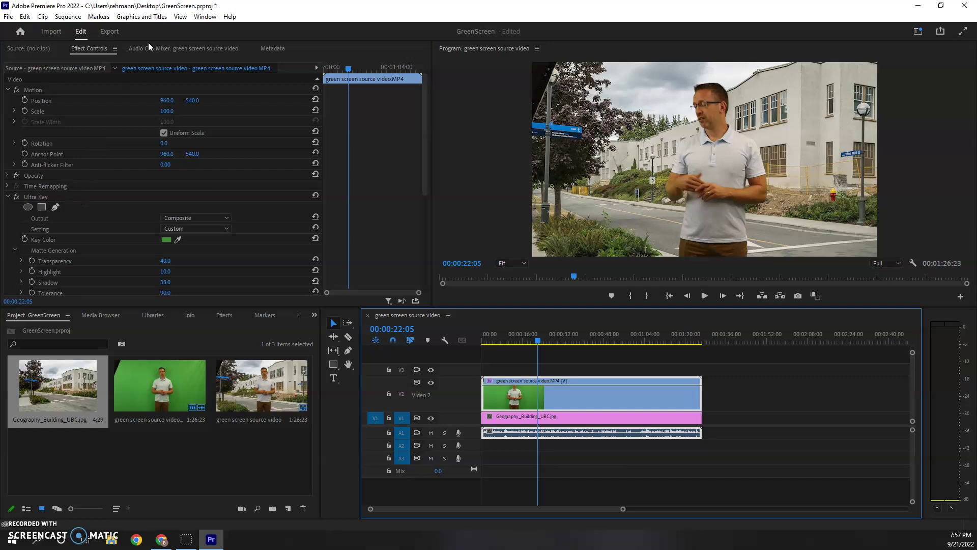
Step: Switch back to the Effects workspace
left_click(194, 18)
mouse_move(255, 28)
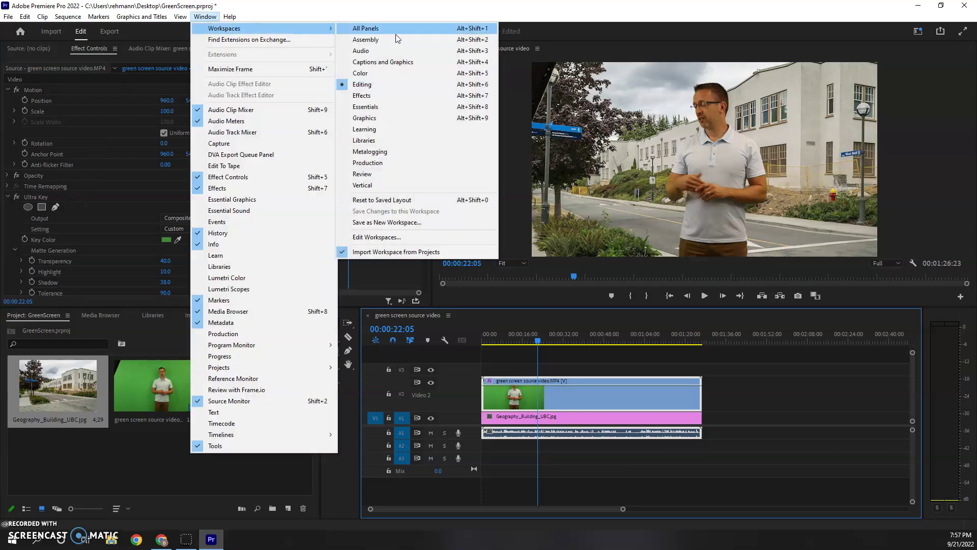
left_click(426, 96)
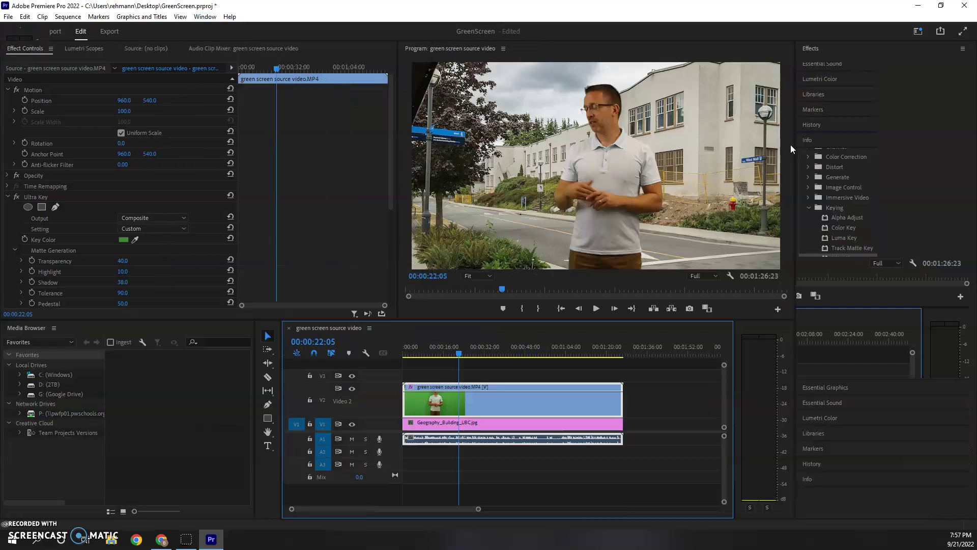
Step: Search 'crop' and apply the Crop effect to the green screen clip on V2
left_click(829, 62)
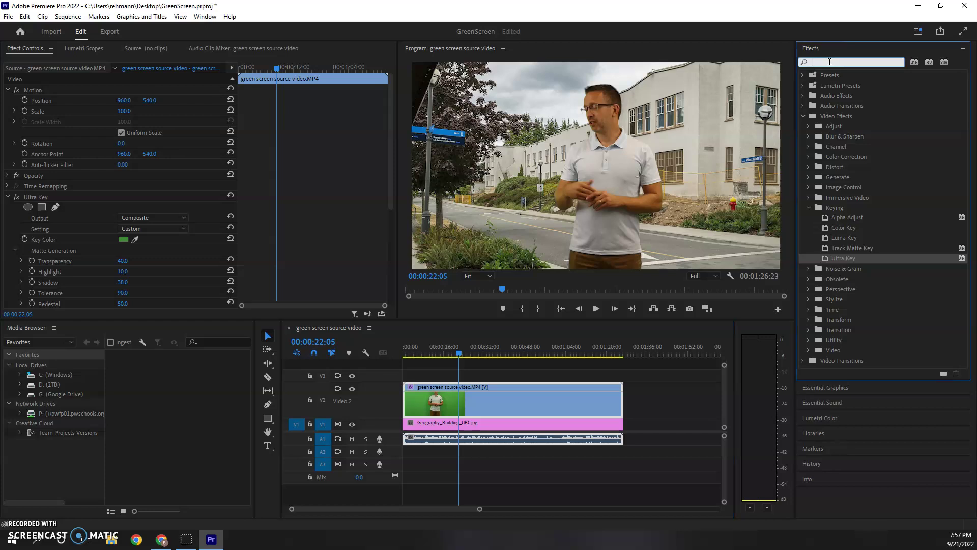
type("crop")
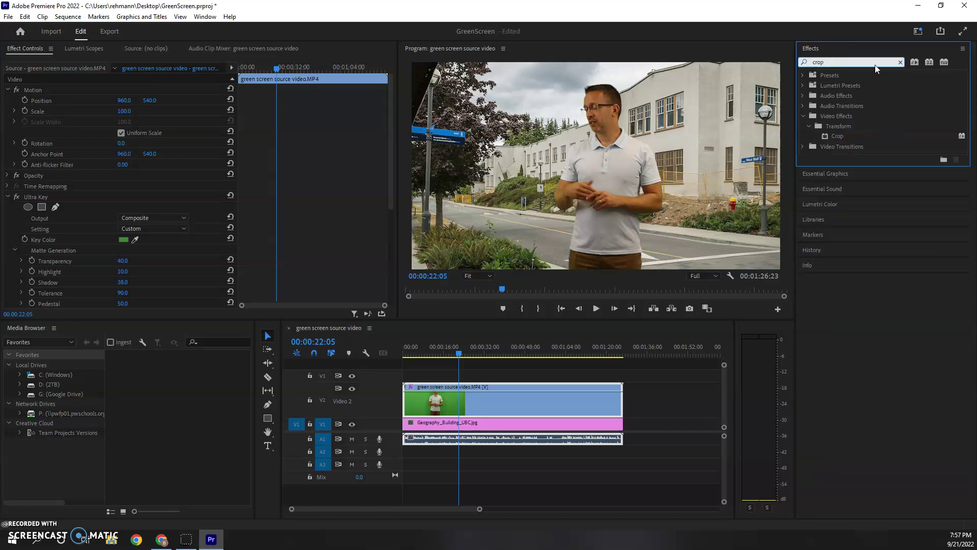
left_click_drag(841, 135, 473, 402)
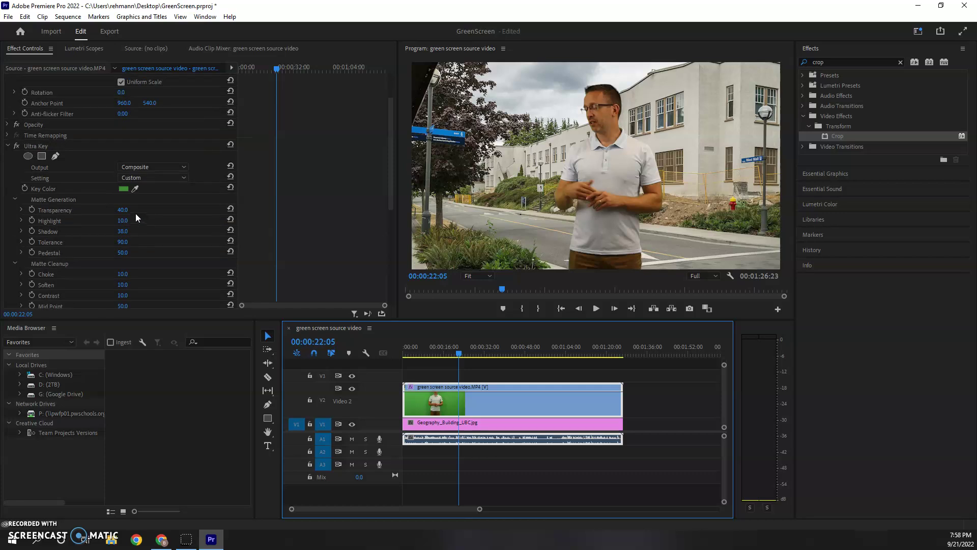
scroll(135, 201, "down", 5)
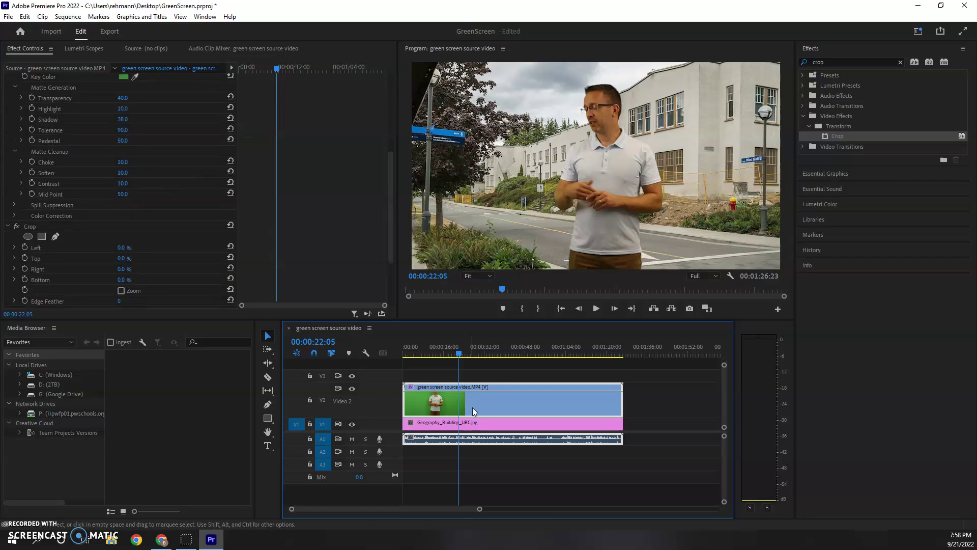
scroll(146, 229, "down", 2)
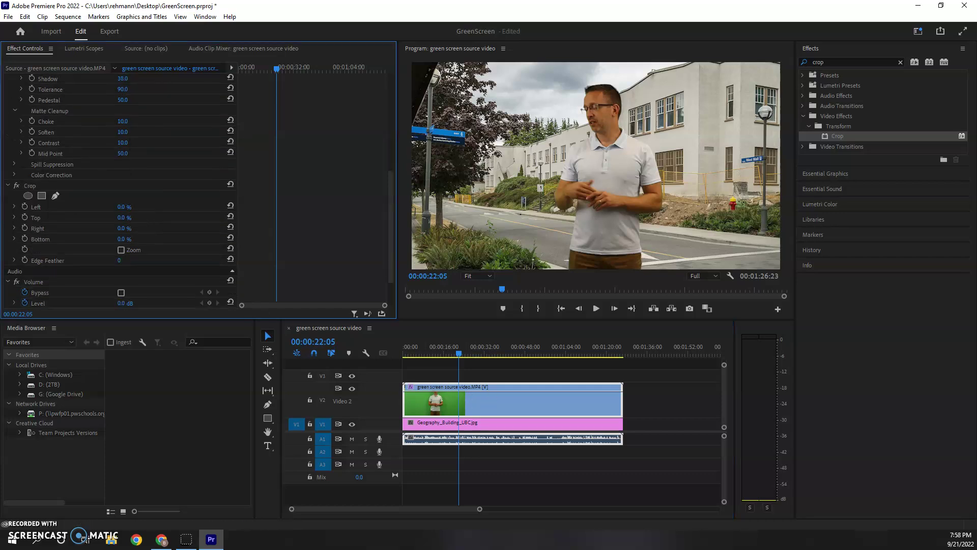
Step: Crop 18% off the presenter clip's left edge and scrub forward to 00:00:29:17 to check it
mouse_move(122, 207)
left_mouse_down()
mouse_move(171, 206)
mouse_move(131, 207)
left_mouse_up()
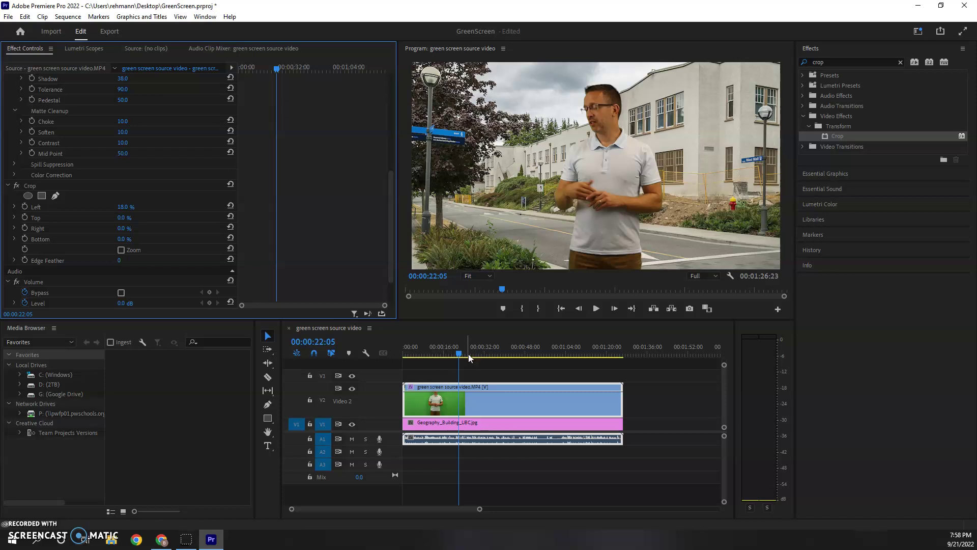
left_click_drag(476, 354, 468, 355)
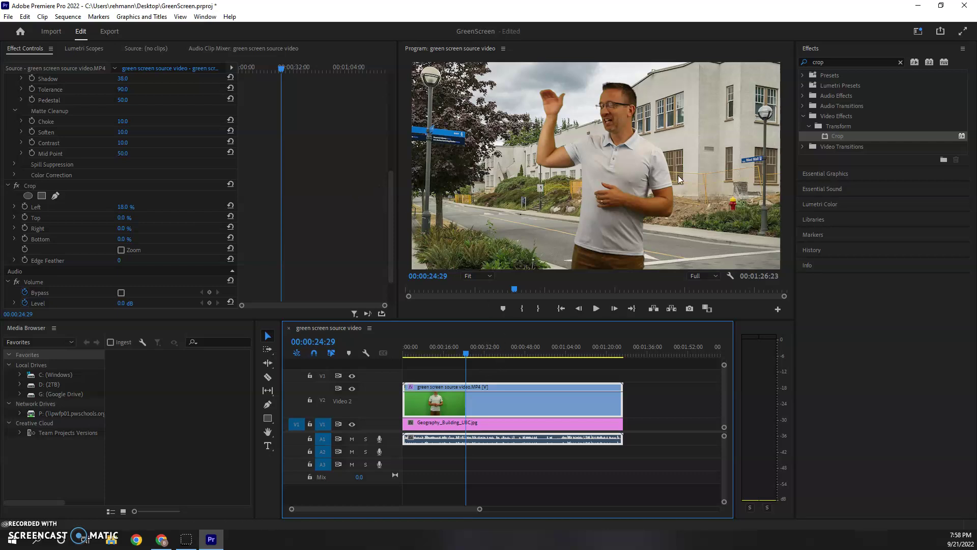
left_click_drag(490, 352, 479, 352)
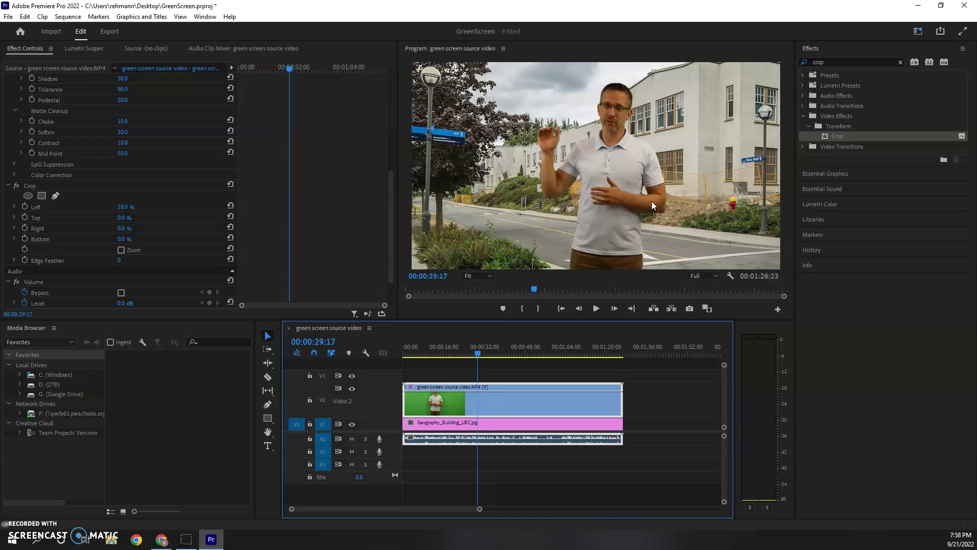
Step: Set the street photo on V1 to Scale 79 and Position 984, 408
left_click(493, 425)
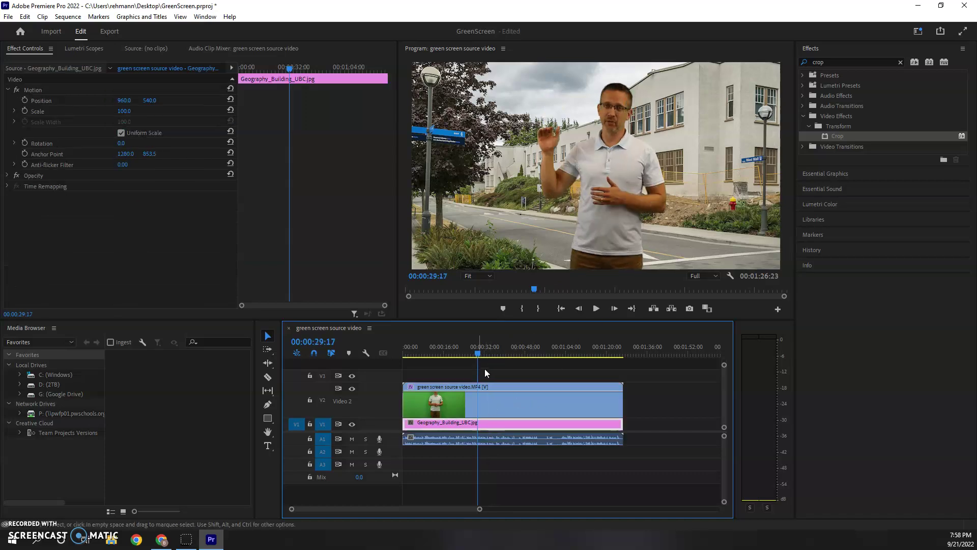
mouse_move(124, 111)
left_mouse_down()
mouse_move(111, 111)
mouse_move(131, 112)
left_mouse_up()
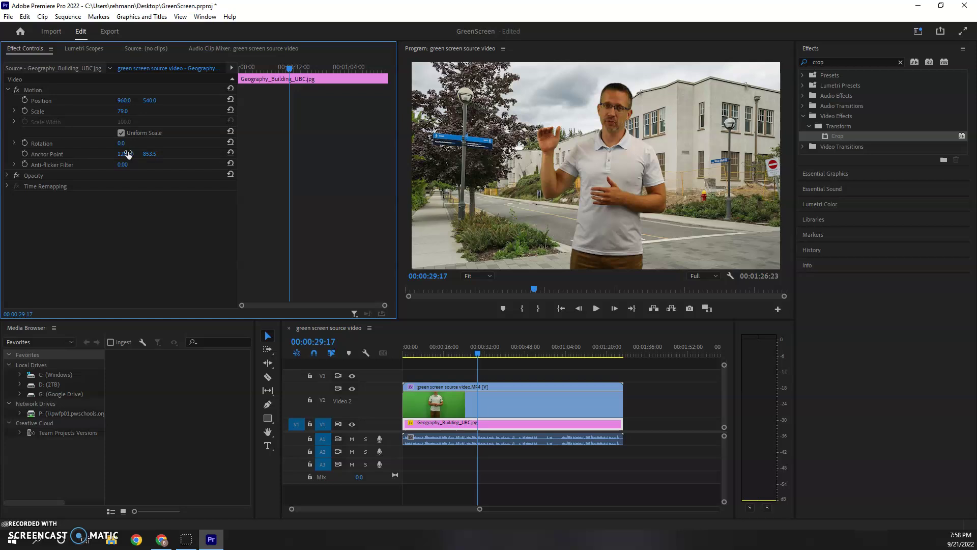
left_click_drag(124, 100, 82, 101)
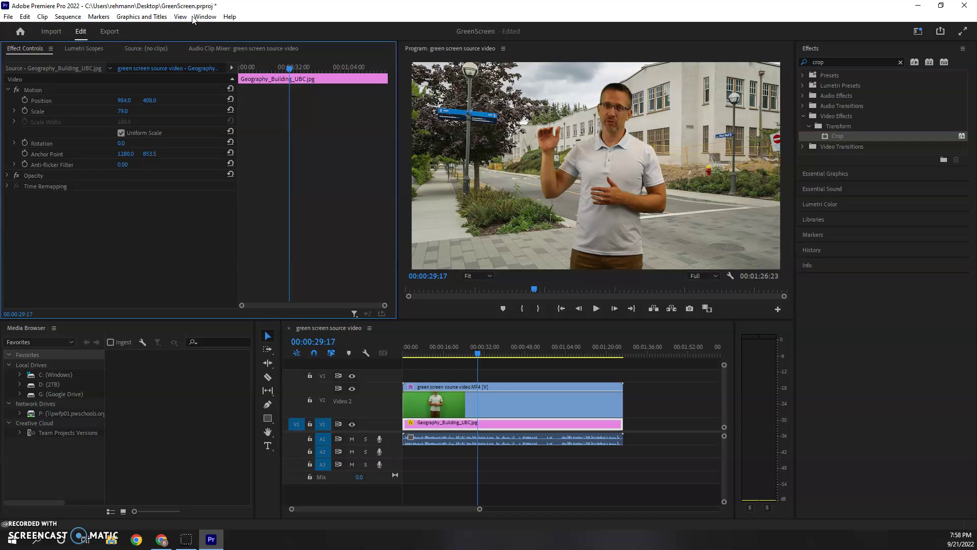
Step: In Lumetri Color, cool the V2 presenter to Temperature -17.4 and raise Exposure to 0.8
left_click(835, 205)
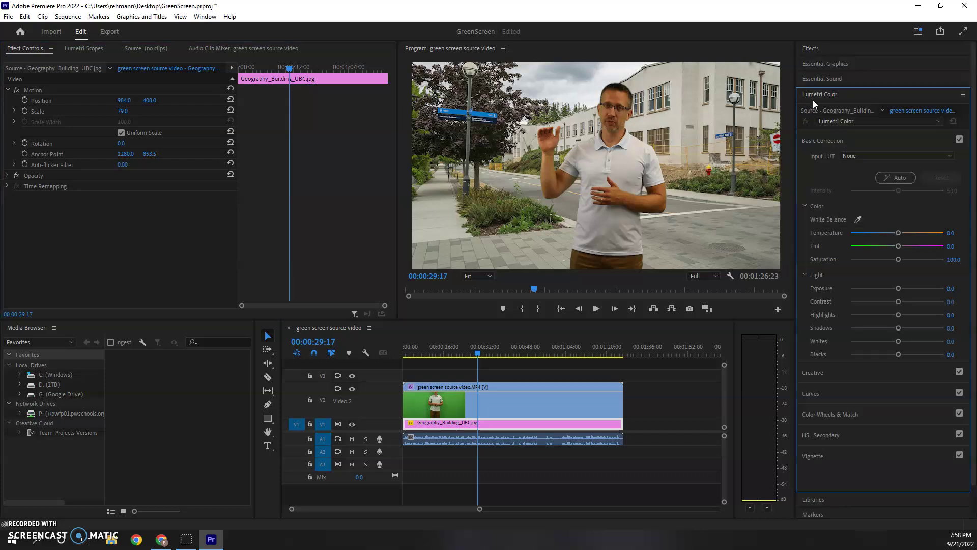
left_click(513, 402)
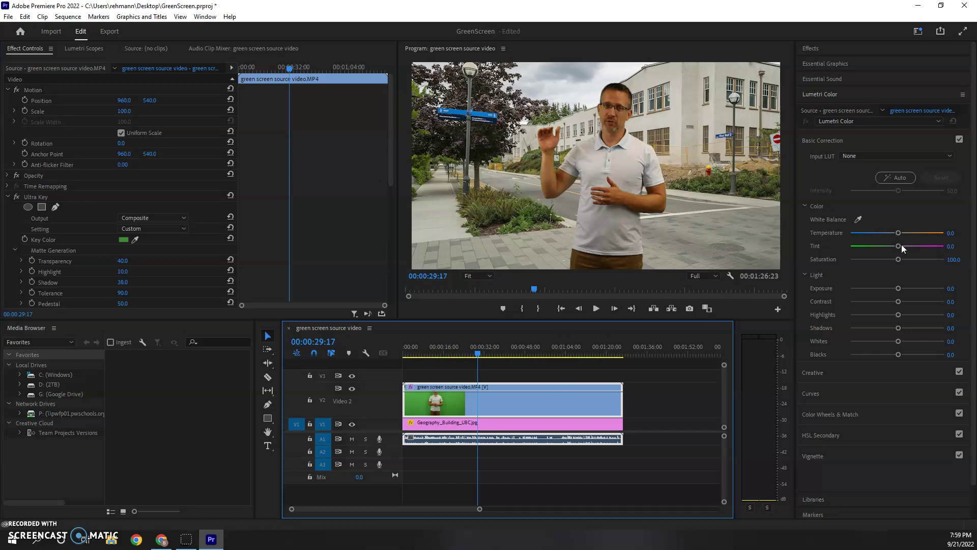
left_click_drag(898, 232, 853, 232)
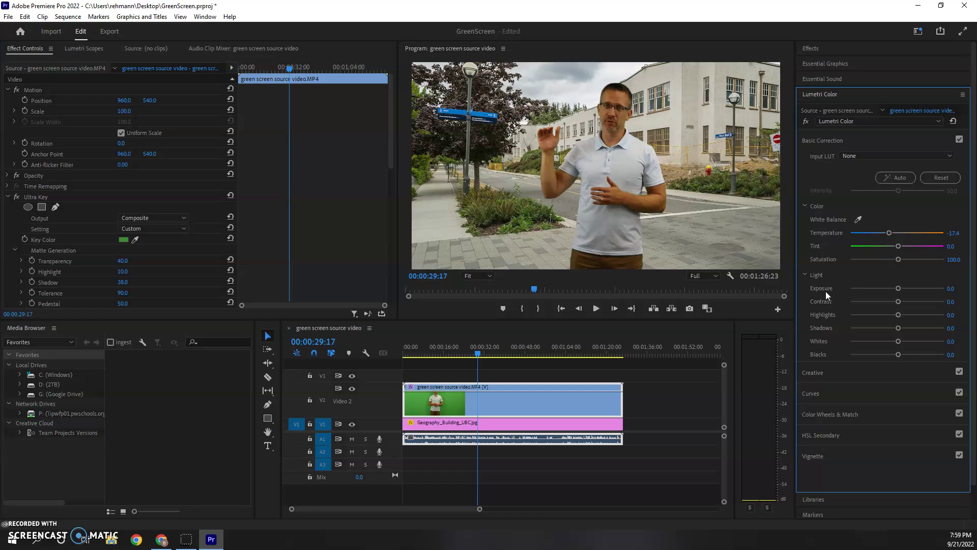
left_click_drag(896, 288, 905, 288)
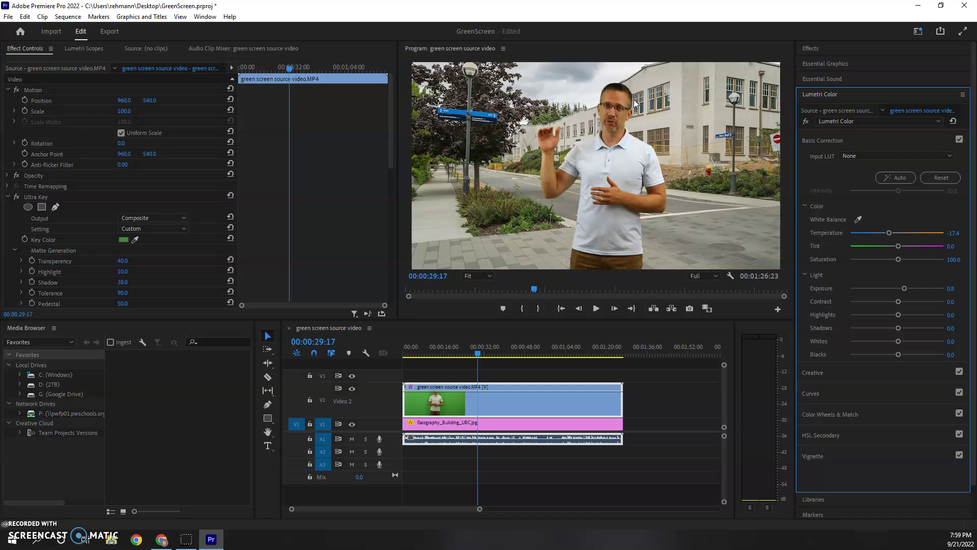
left_click(514, 421)
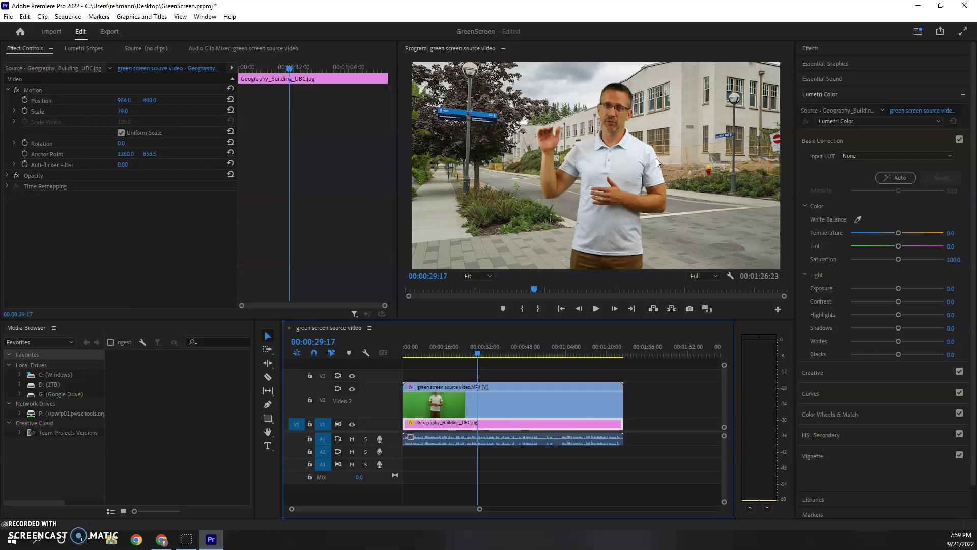
Step: Search the Effects panel for 'blur' and apply Gaussian Blur to the V1 street photo
left_click(827, 49)
left_click(826, 61)
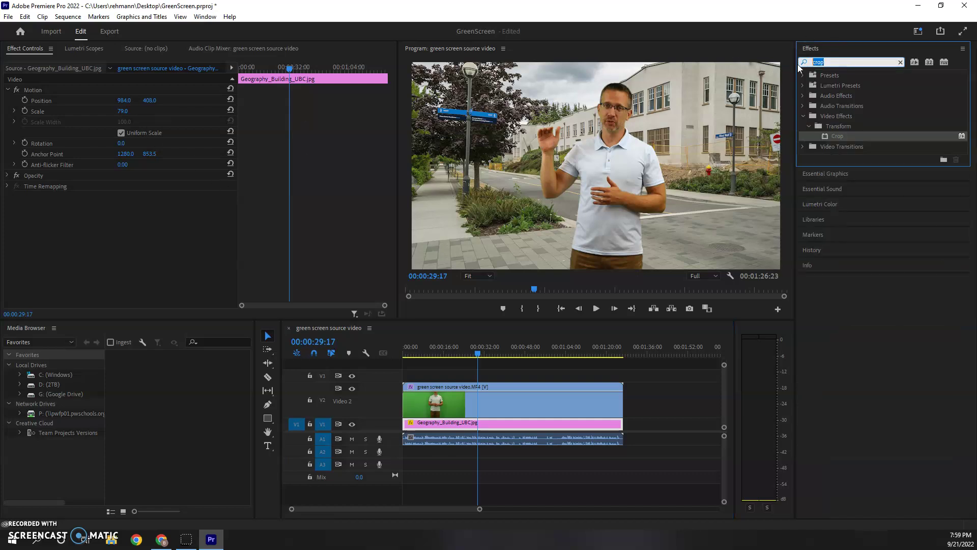
key("BackSpace")
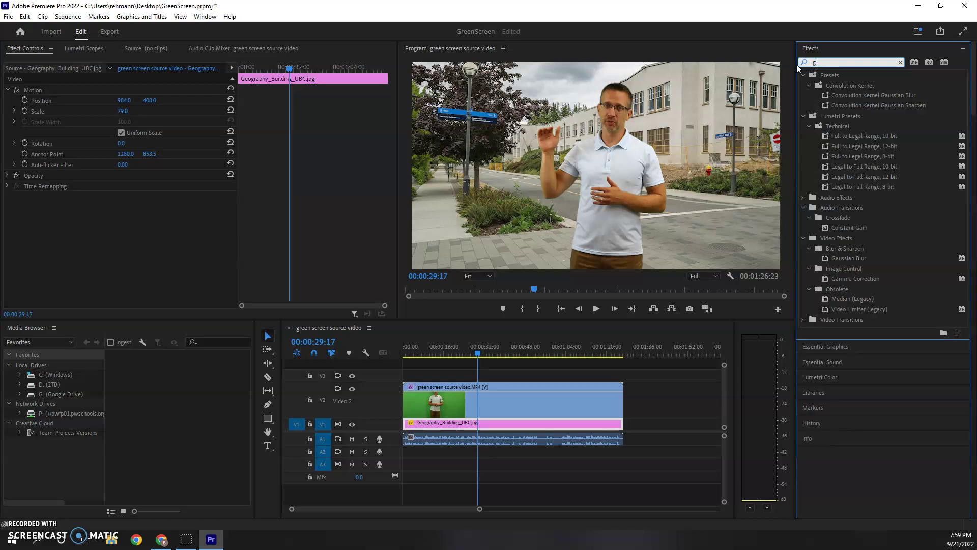
type("blur")
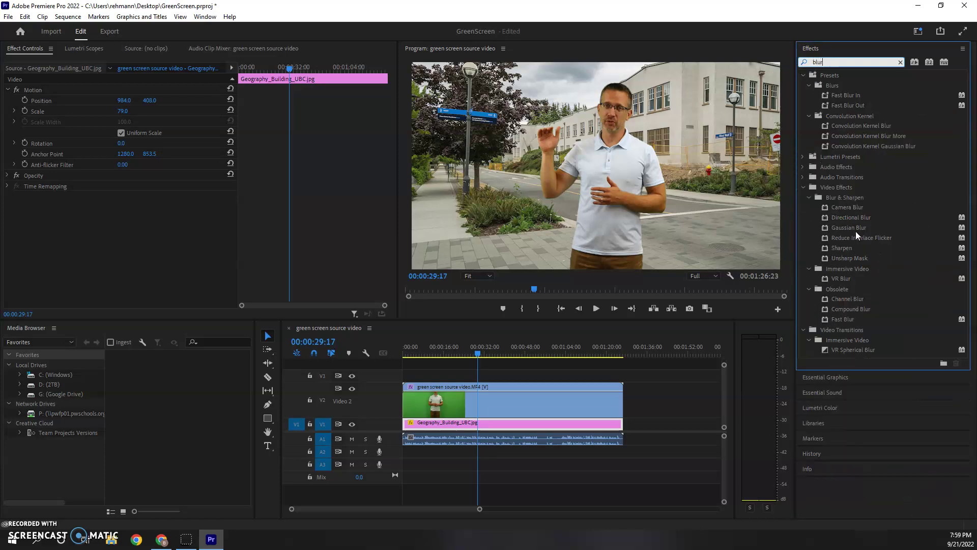
left_click_drag(856, 231, 501, 423)
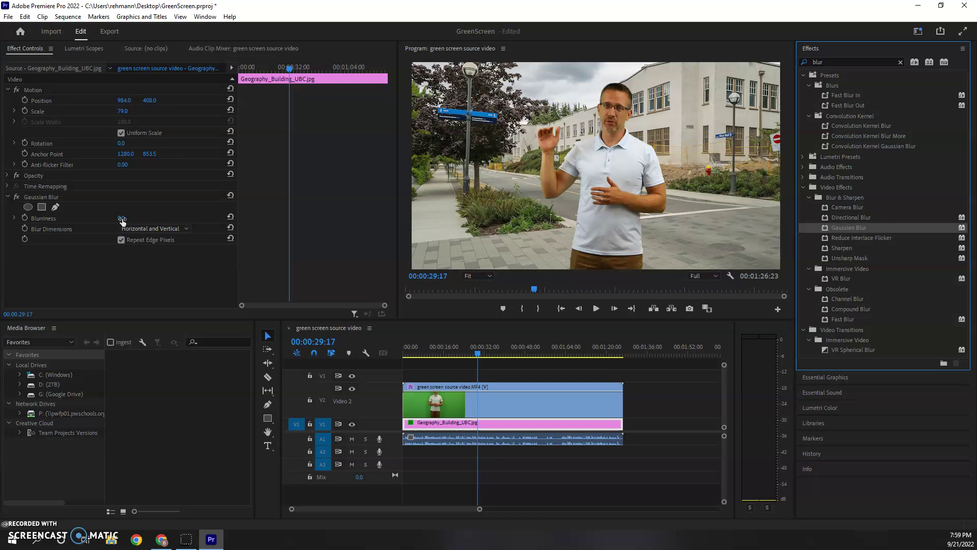
Step: Set the photo's Gaussian Blur Blurriness to 12.0
left_click_drag(121, 220, 193, 220)
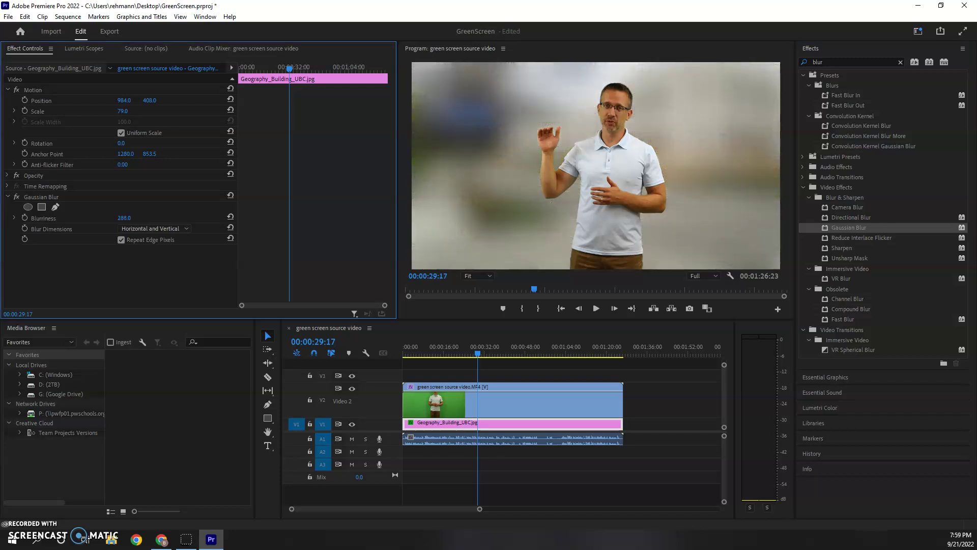
left_click_drag(124, 218, 102, 218)
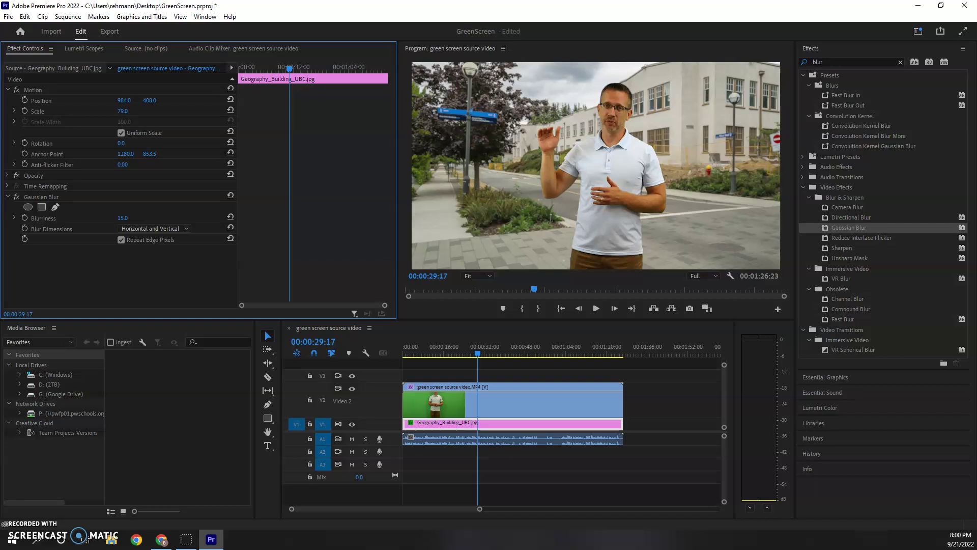
left_click_drag(123, 218, 121, 218)
key("super+shift+s")
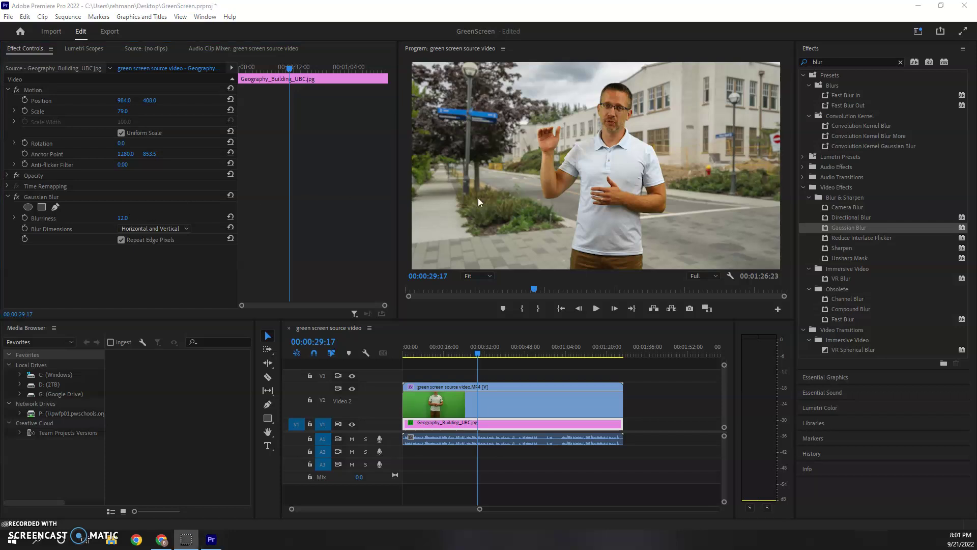
Step: Paste a copy of the green-screen presenter clip later in the sequence on Video 2
left_click(486, 402)
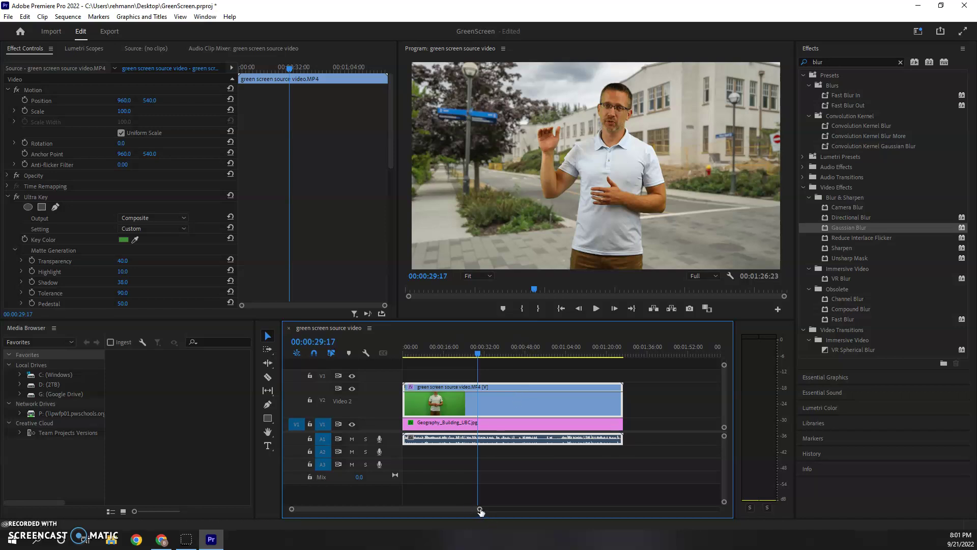
left_click_drag(480, 509, 574, 509)
left_click(524, 350)
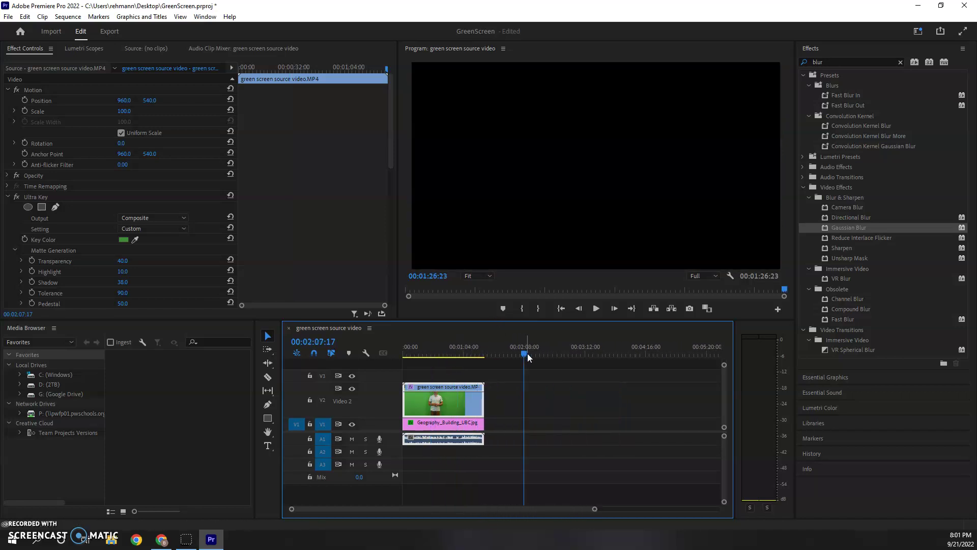
key("ctrl+v")
left_click(551, 350)
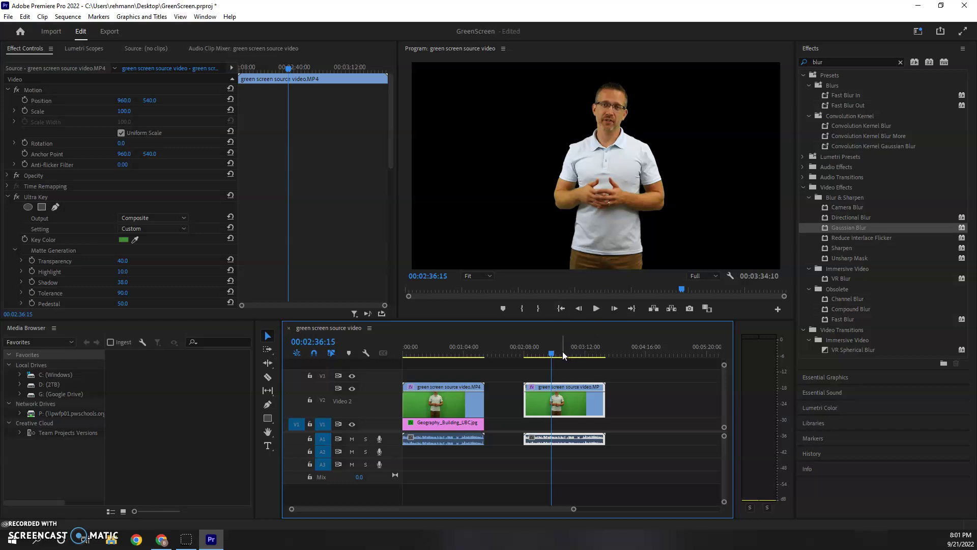
Step: Trim the start of the second green-screen clip, leaving a short piece near 03:12, and preview it
left_click_drag(552, 353, 576, 355)
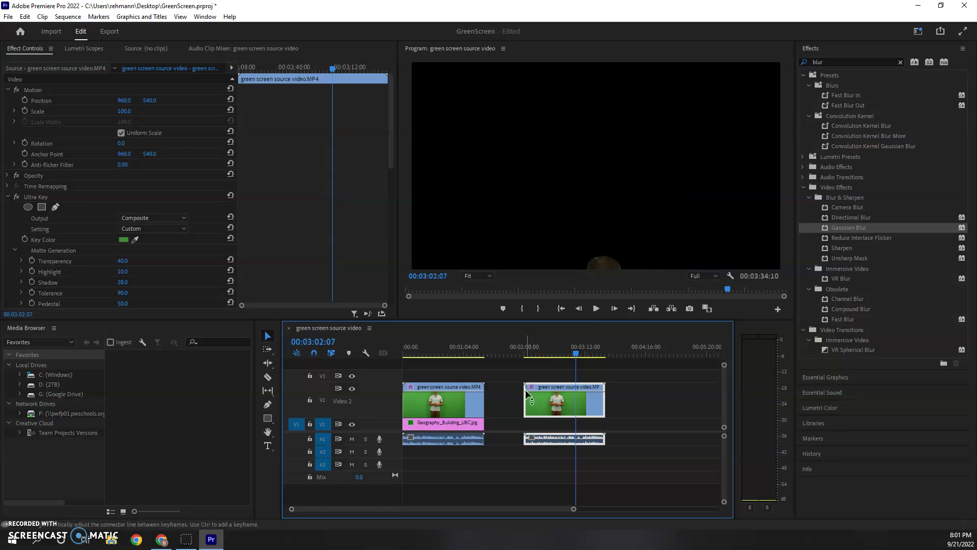
left_click_drag(525, 399, 576, 400)
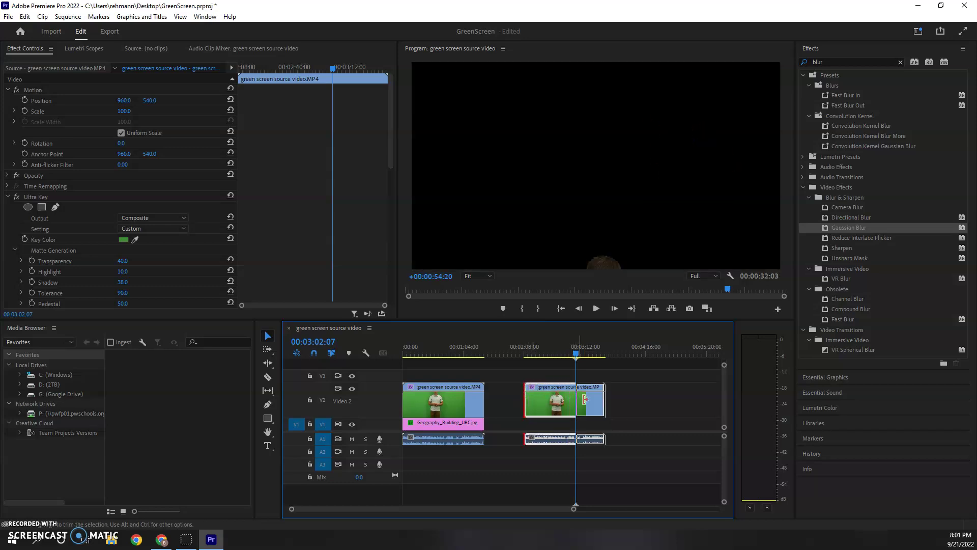
key("space")
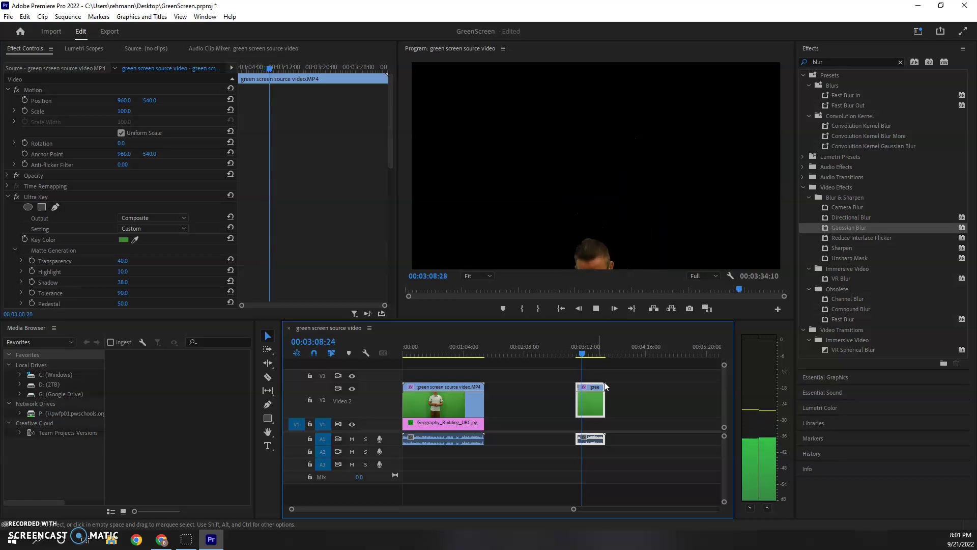
Step: Cut the second green-screen clip to a brief sliver and move it to about 01:45
key("space")
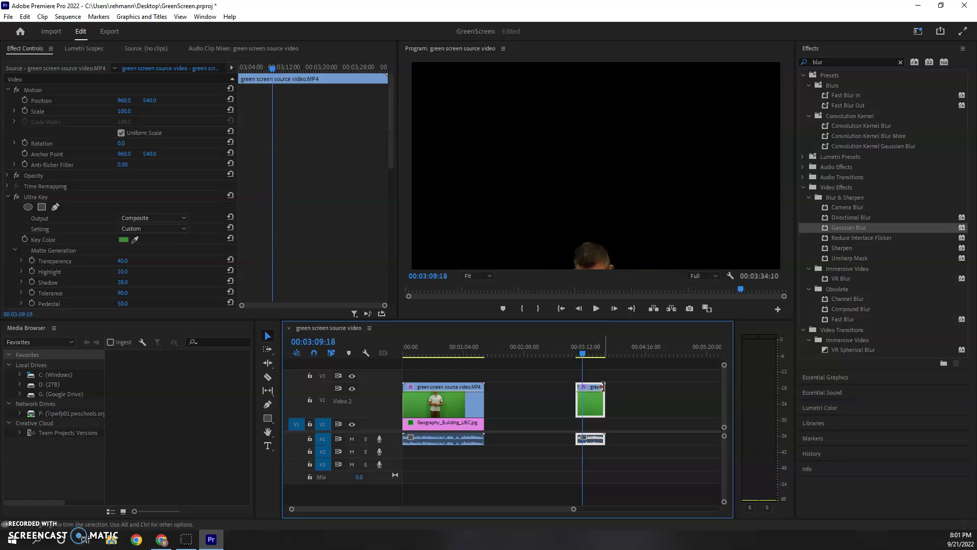
left_click(602, 386)
left_click_drag(602, 387, 579, 393)
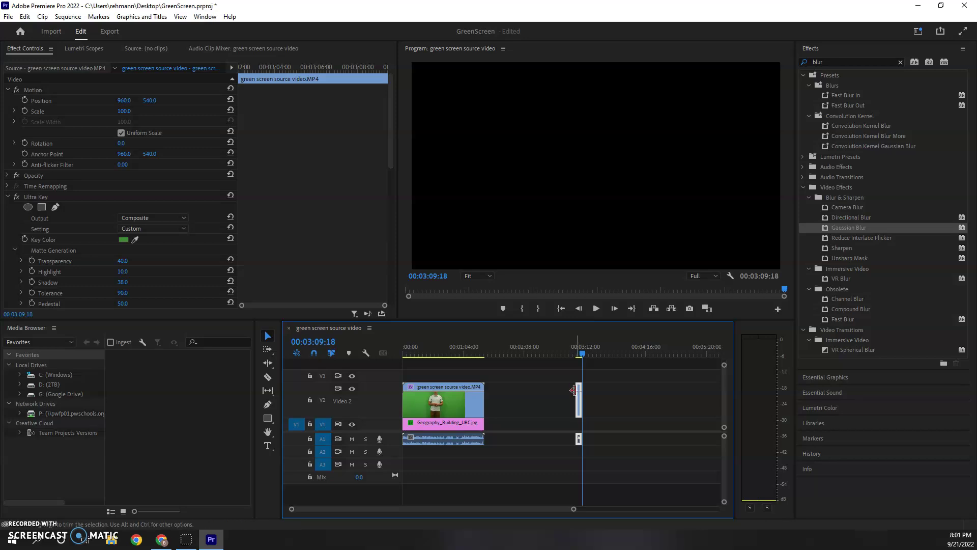
left_click(579, 393)
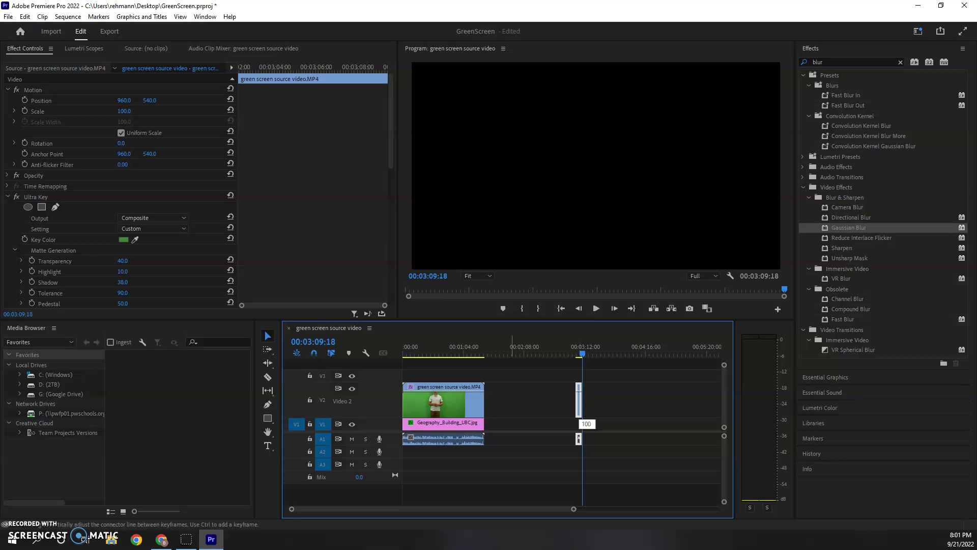
left_click_drag(582, 404, 506, 398)
Step: Zoom the timeline in around 01:45 and place the playhead on the short clip
left_click(503, 352)
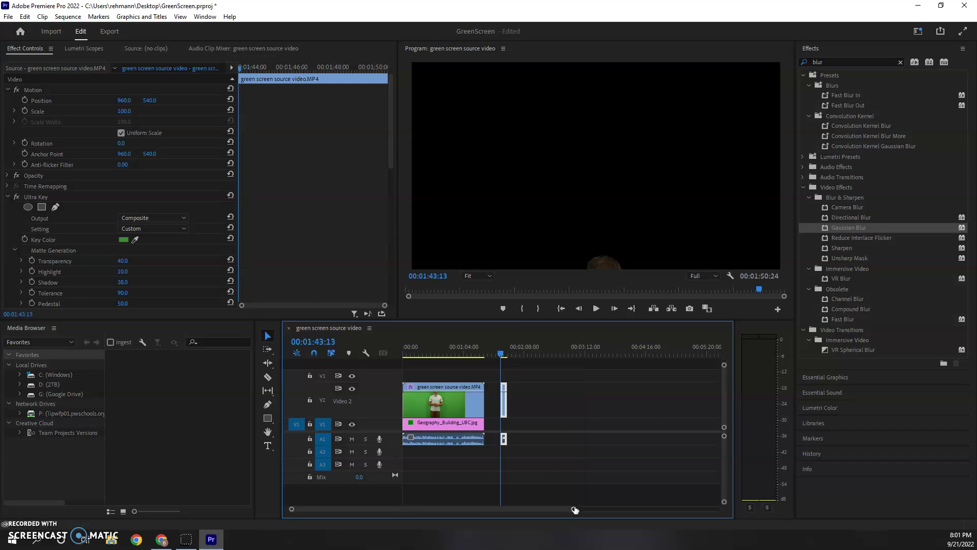
left_click_drag(574, 508, 522, 498)
scroll(481, 493, "up", 5)
scroll(502, 493, "down", 5)
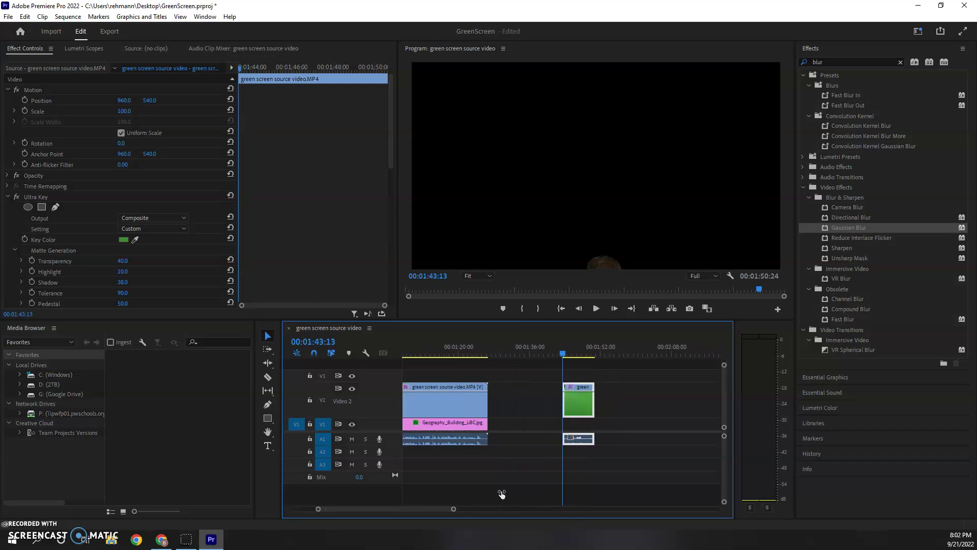
left_click(570, 352)
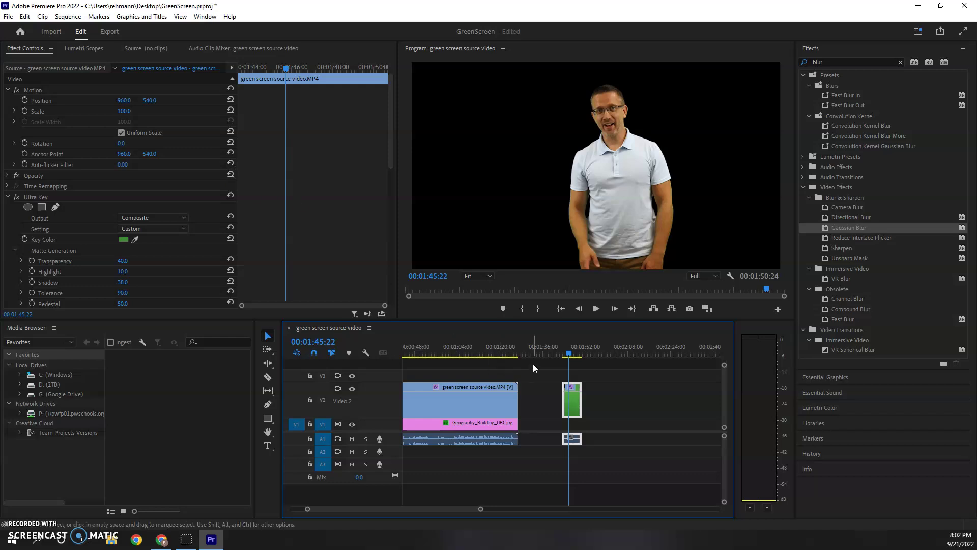
Step: Scale the short keyed clip to 75.4, rotate it -81.1° and shift it right
left_click(33, 90)
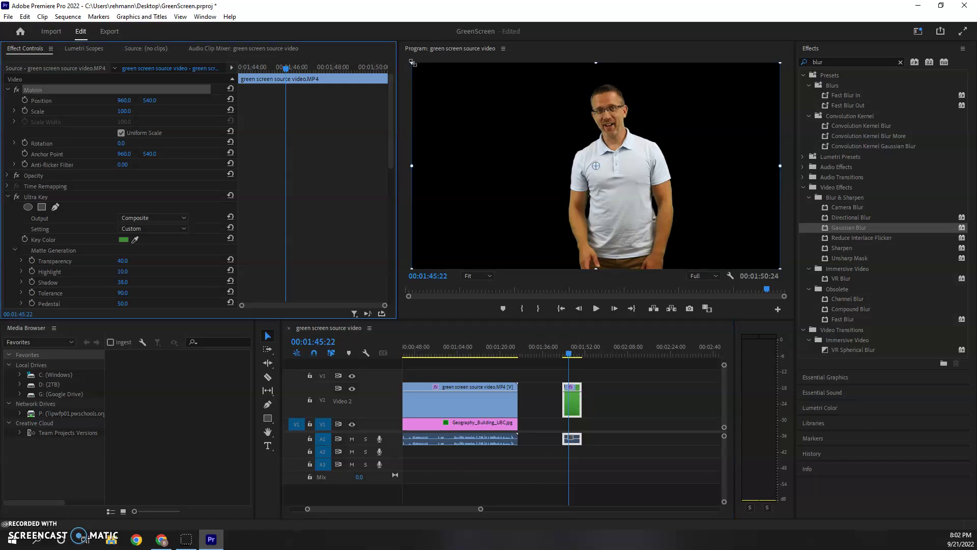
left_click_drag(413, 64, 457, 88)
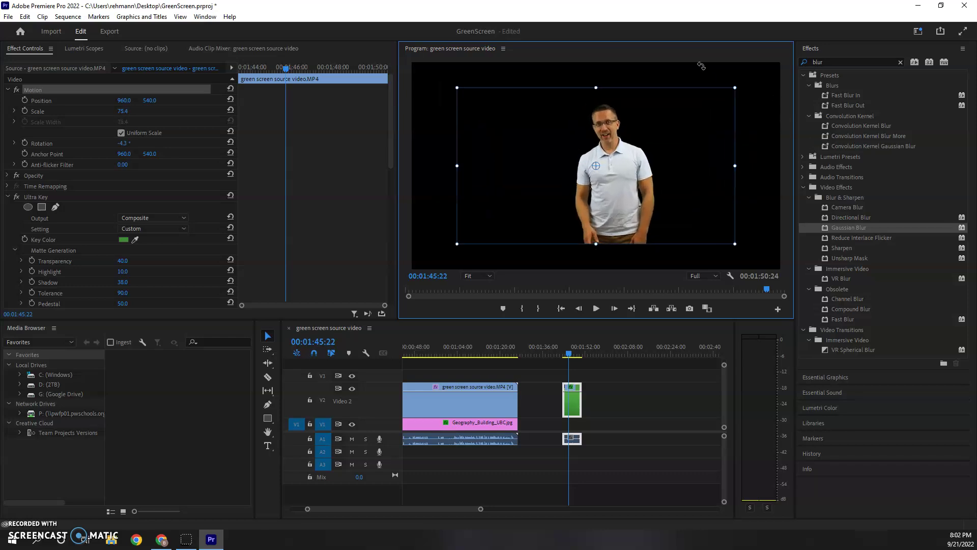
left_click_drag(700, 65, 556, 65)
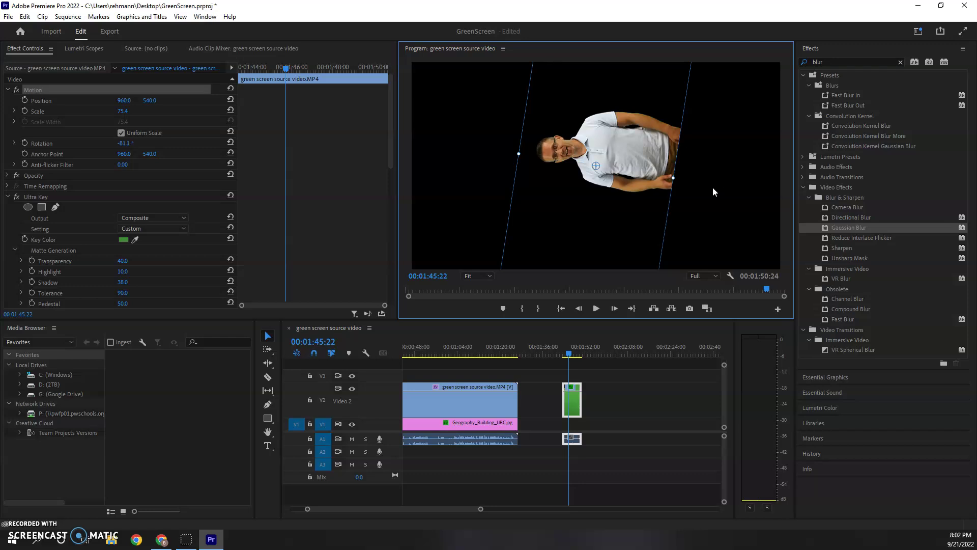
left_click_drag(654, 150, 750, 175)
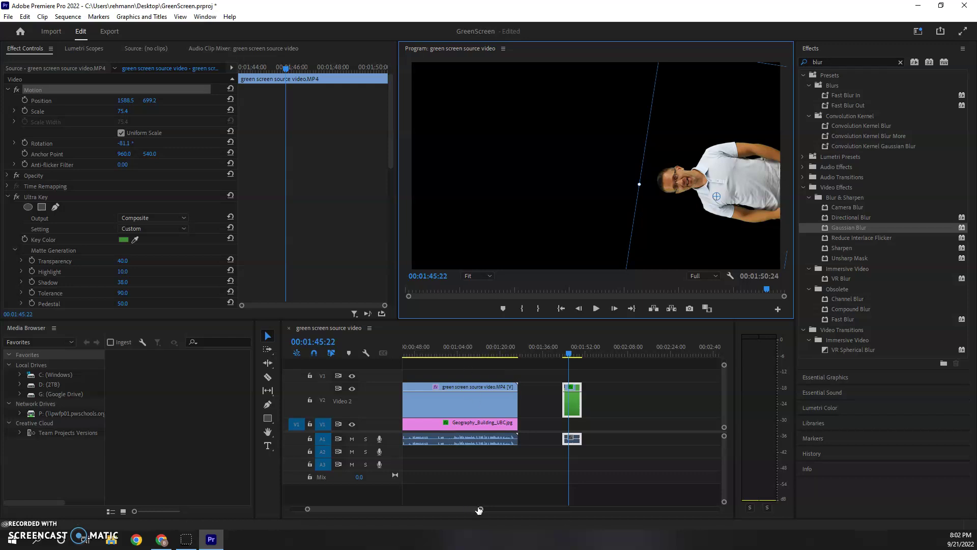
Step: Play back the composite and trim the main clips to end at 00:00:46:27
left_click_drag(481, 508, 534, 508)
left_click_drag(484, 346, 469, 349)
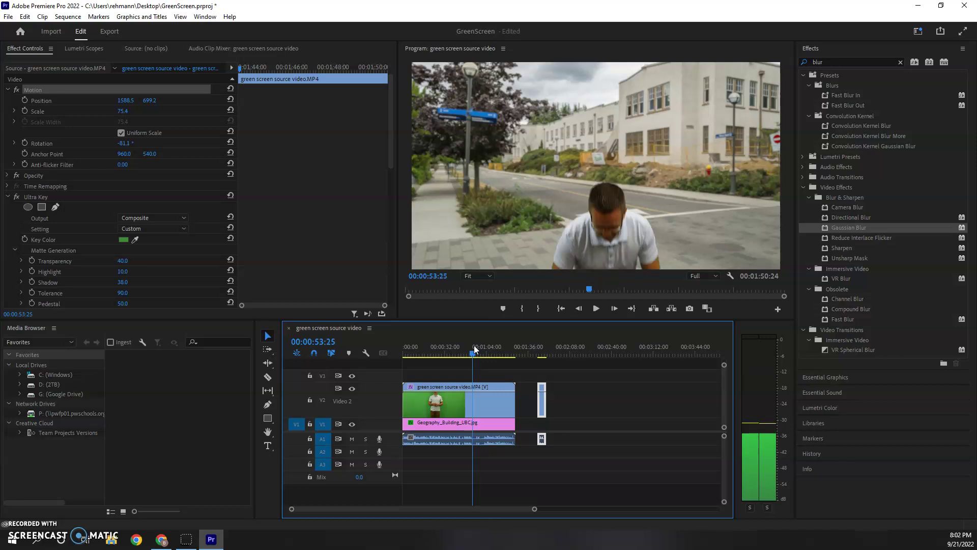
key("space")
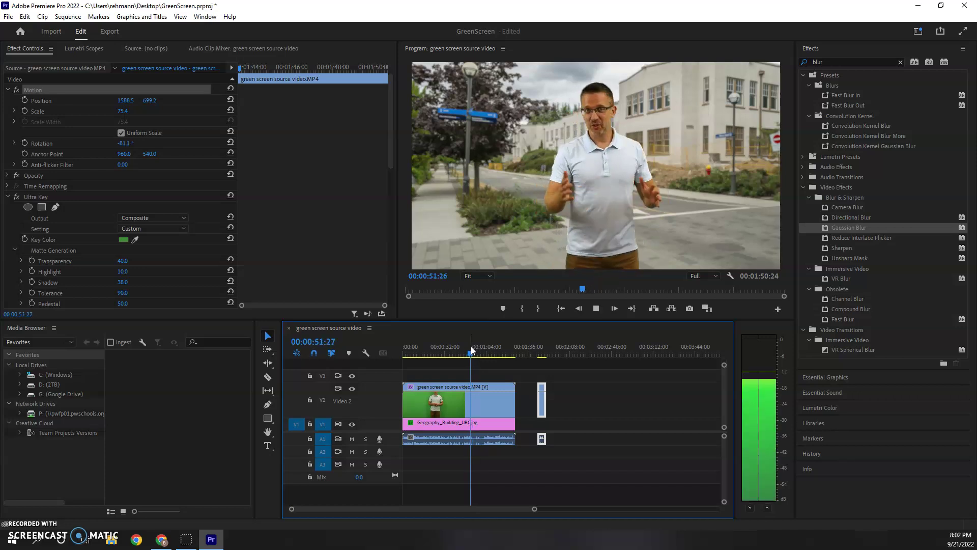
left_click_drag(466, 346, 458, 350)
key("space")
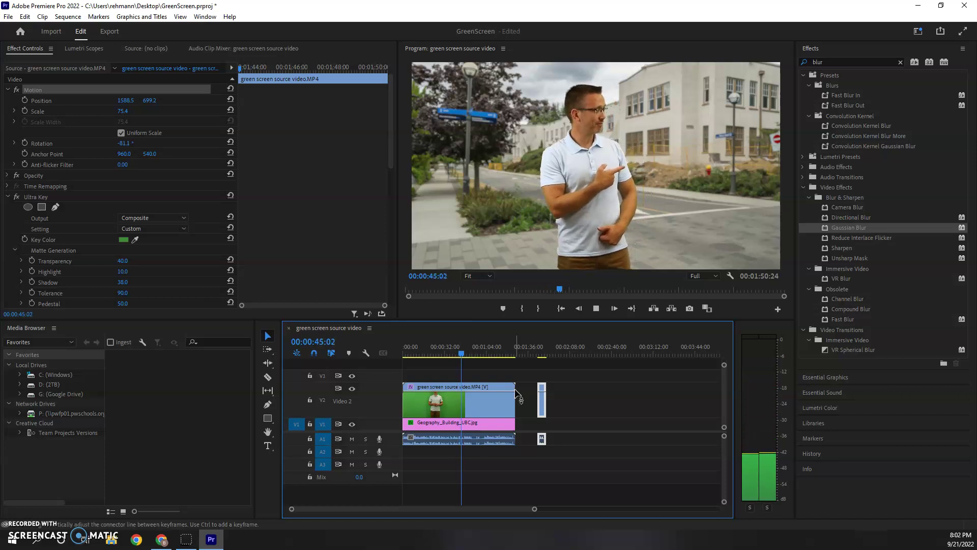
key("space")
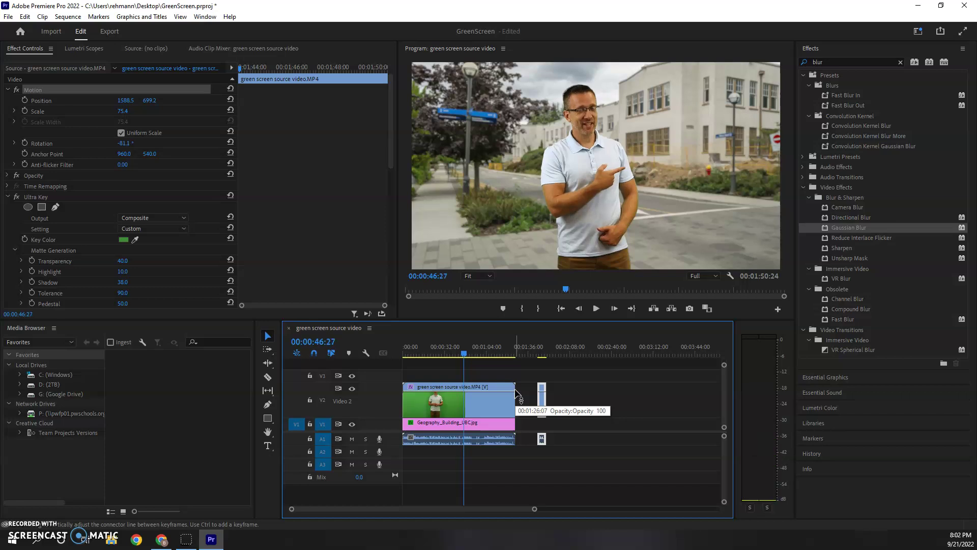
left_click_drag(514, 396, 463, 416)
Step: Move the short rotated clip onto Video 3 near 00:35, with its audio on A2
left_click(543, 353)
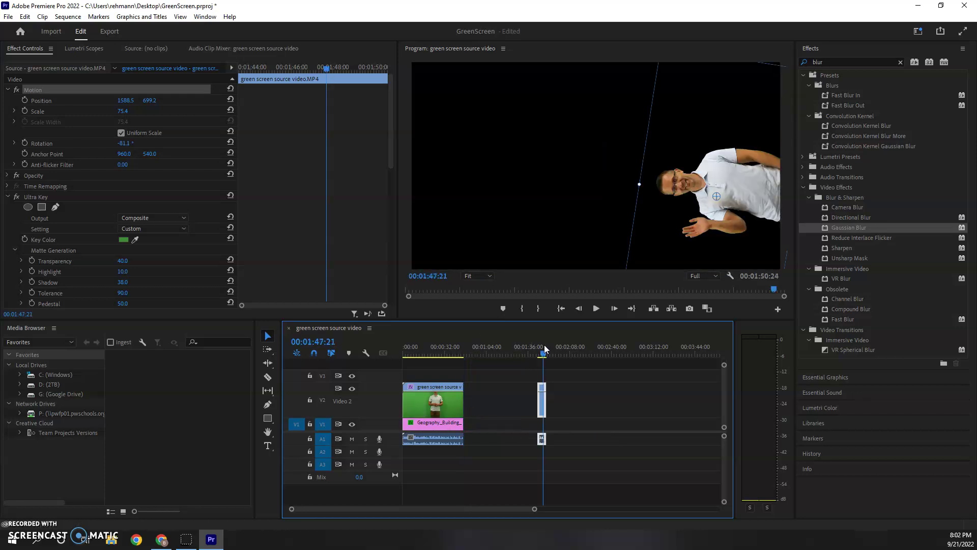
left_click_drag(542, 407, 483, 385)
left_click_drag(484, 445, 484, 453)
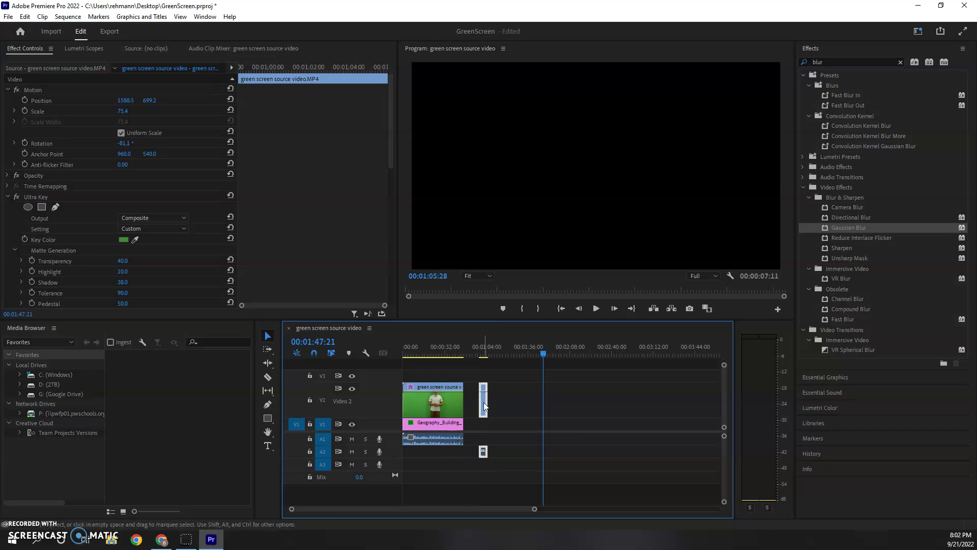
left_click_drag(484, 393, 458, 377)
left_click(451, 347)
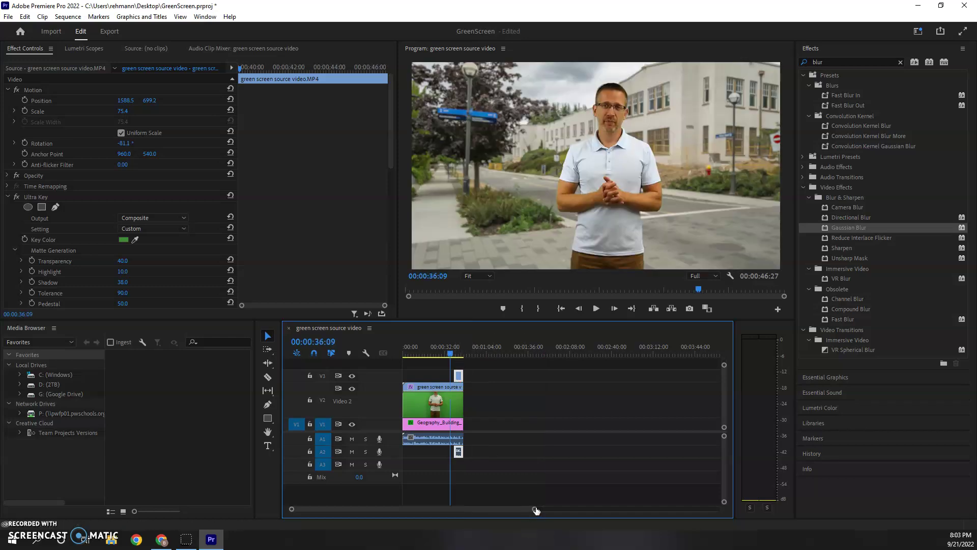
Step: Make the Video 3 track taller
left_click_drag(535, 510, 435, 509)
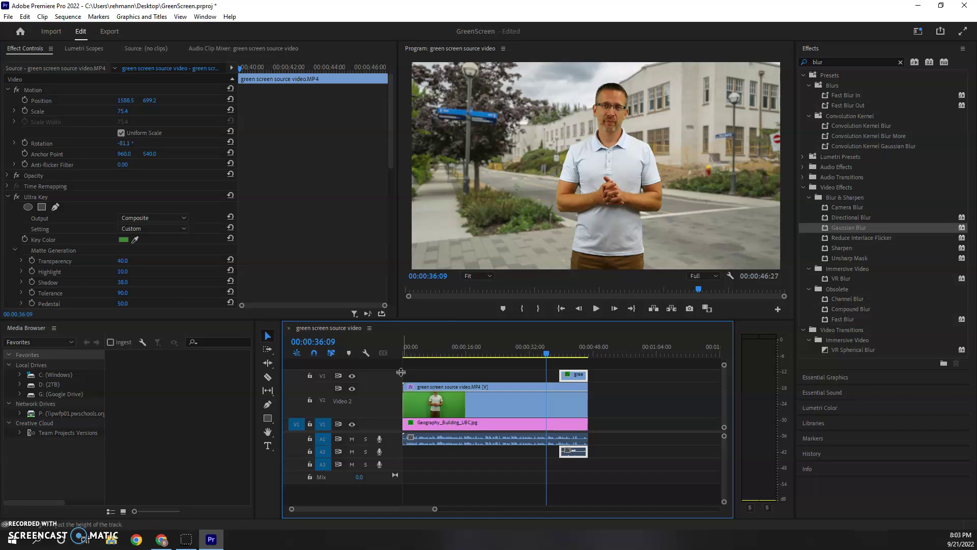
left_click_drag(400, 362, 625, 379)
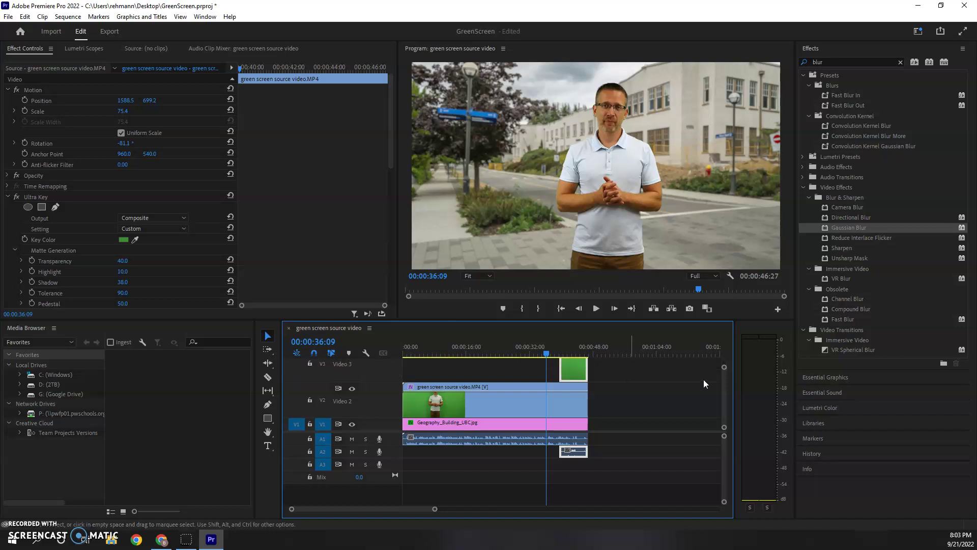
mouse_move(719, 376)
left_mouse_down()
mouse_move(725, 370)
mouse_move(725, 381)
left_mouse_up()
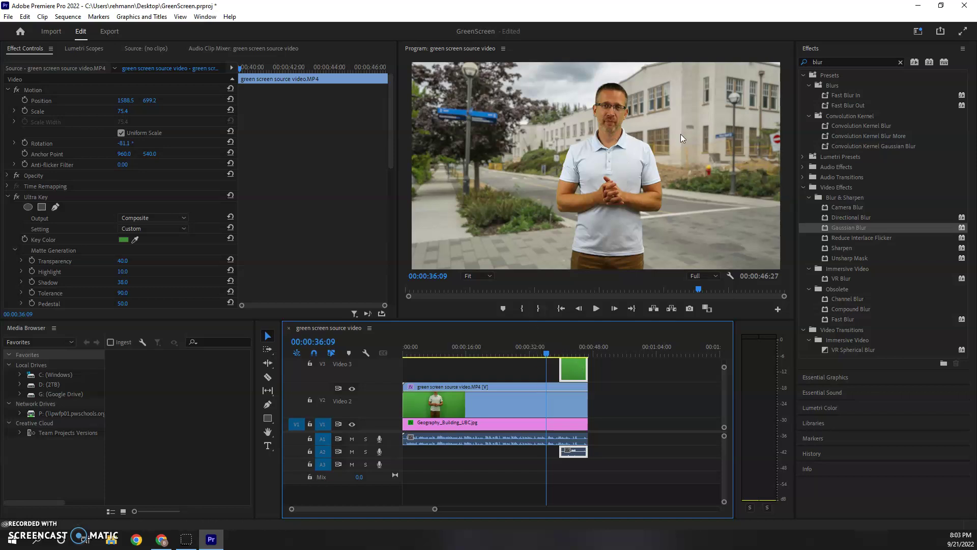
Step: Play from 00:36 and stop at 00:00:44:19, where the rotated pop-up appears
key("space")
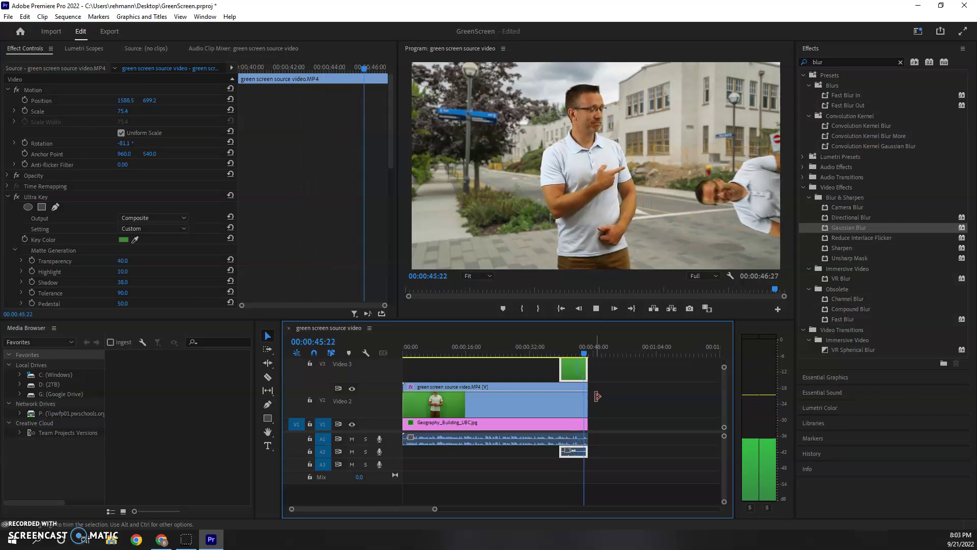
left_click(580, 346)
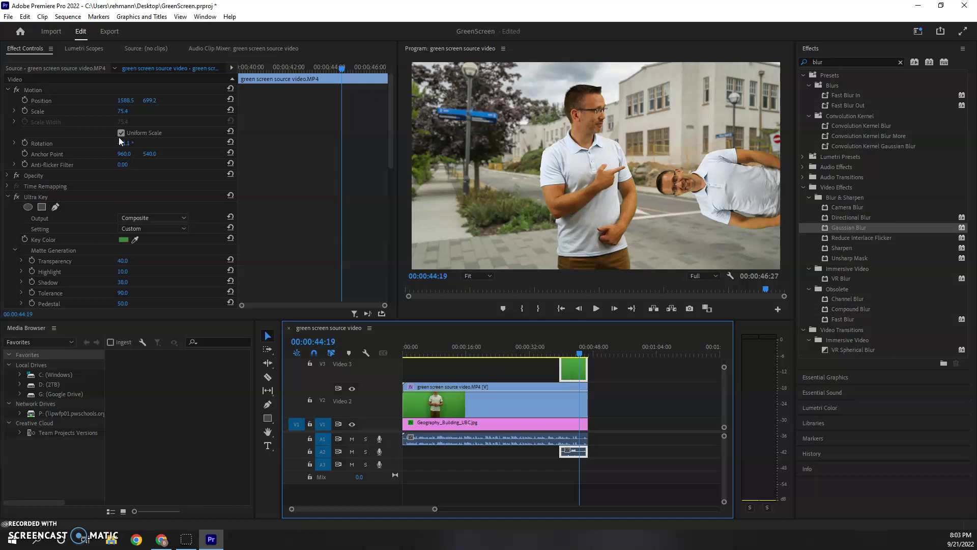
left_click_drag(121, 112, 196, 112)
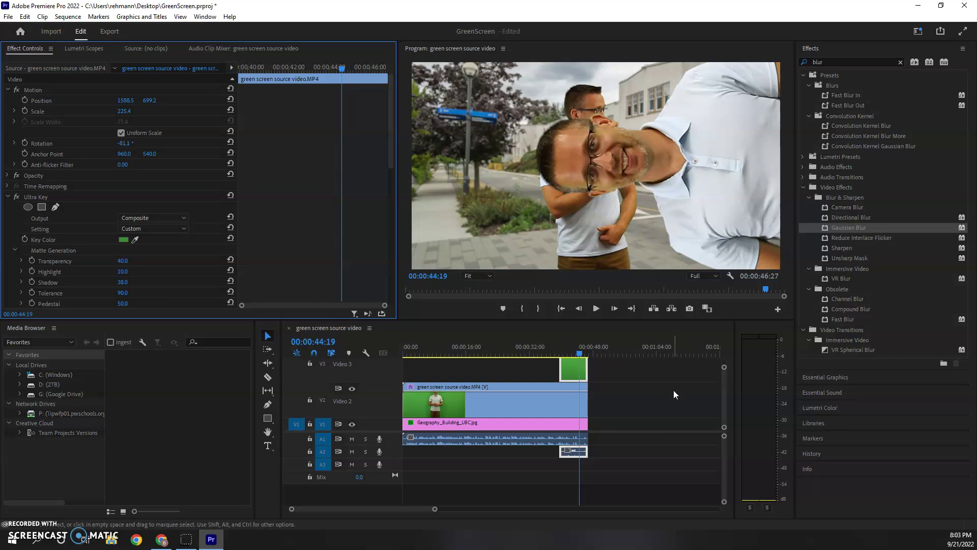
left_click_drag(725, 367, 726, 353)
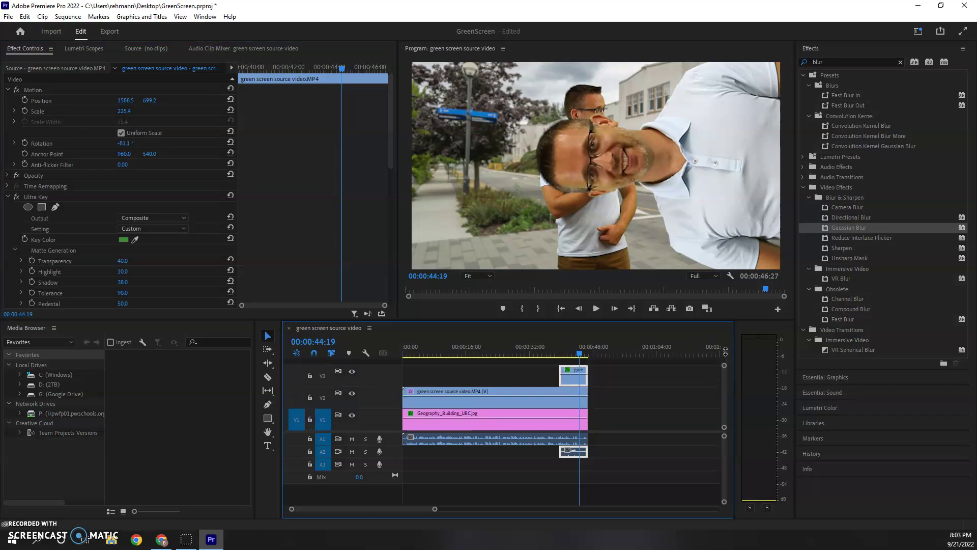
left_click(496, 388)
left_click_drag(499, 392, 511, 364)
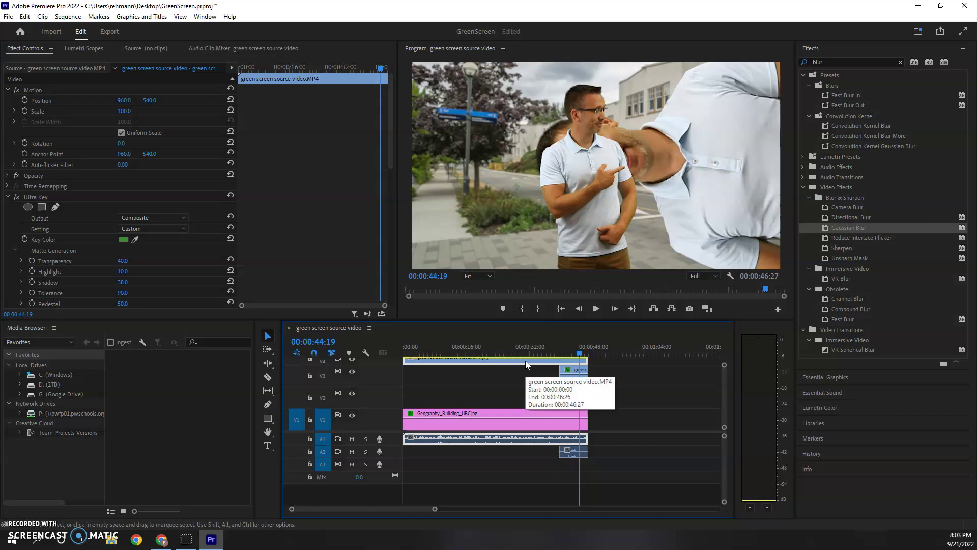
left_click(553, 346)
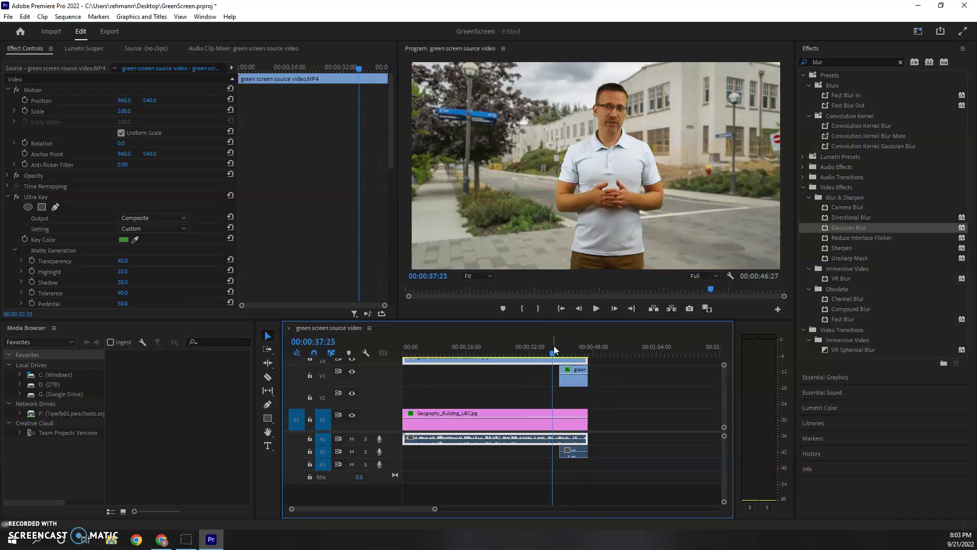
key("space")
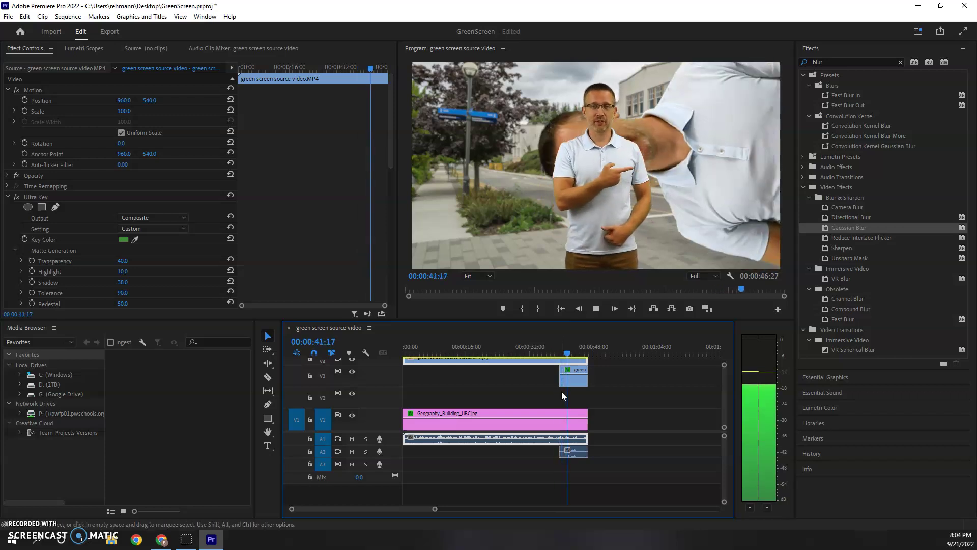
key("space")
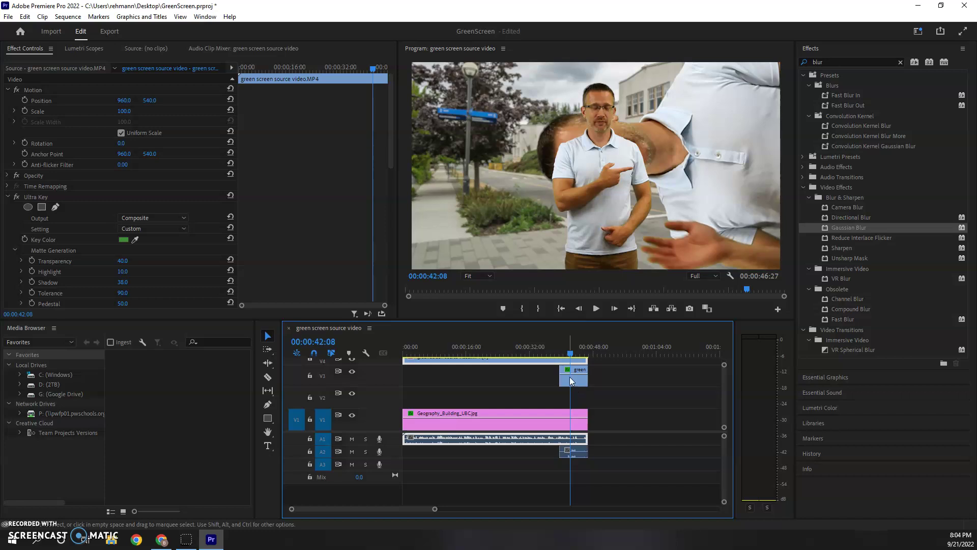
key("ctrl+z")
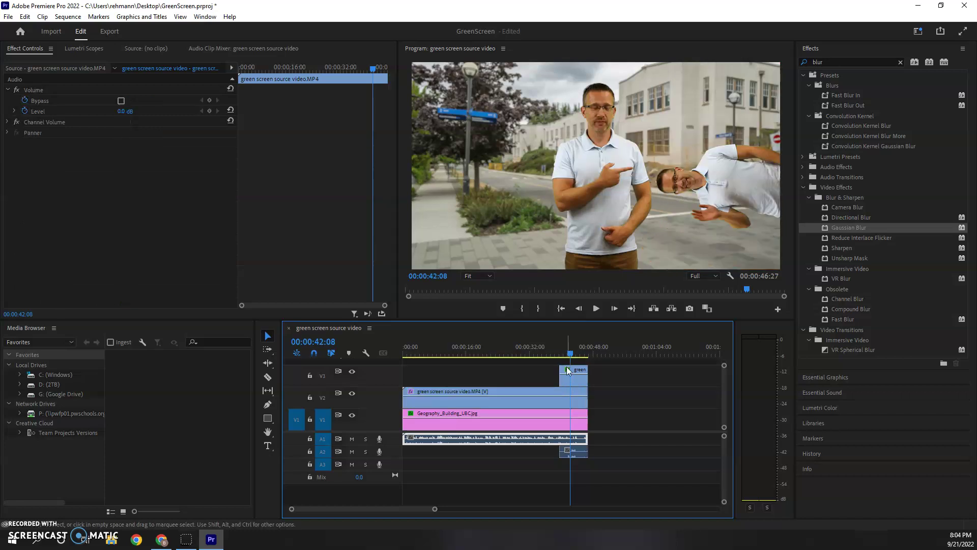